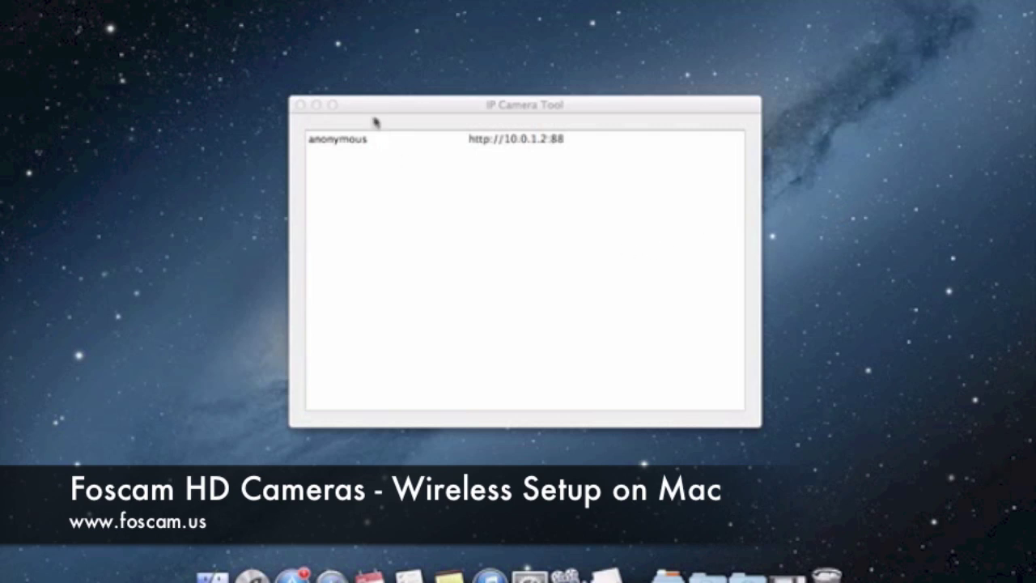
pyautogui.click(609, 119)
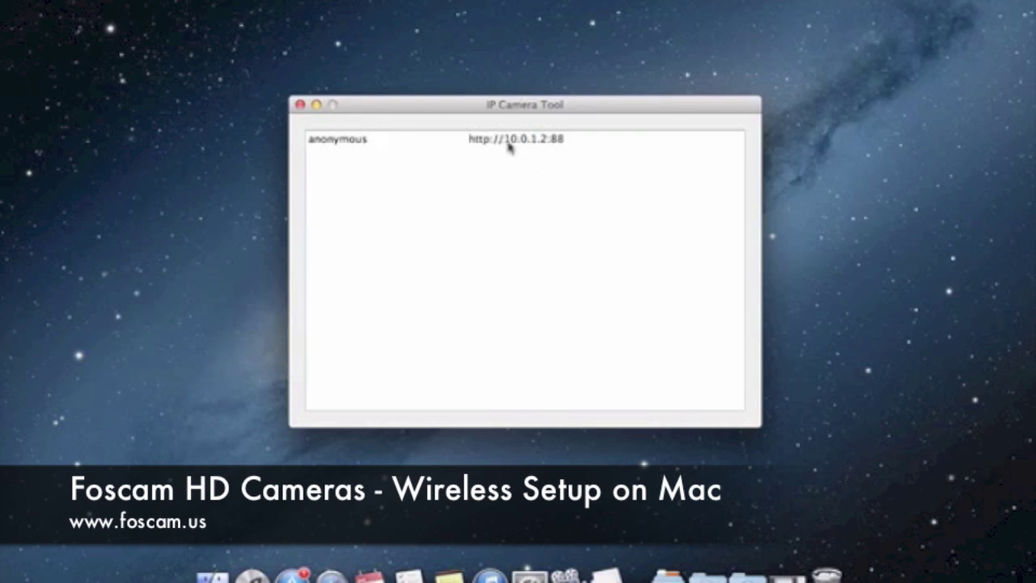
pyautogui.doubleClick(553, 144)
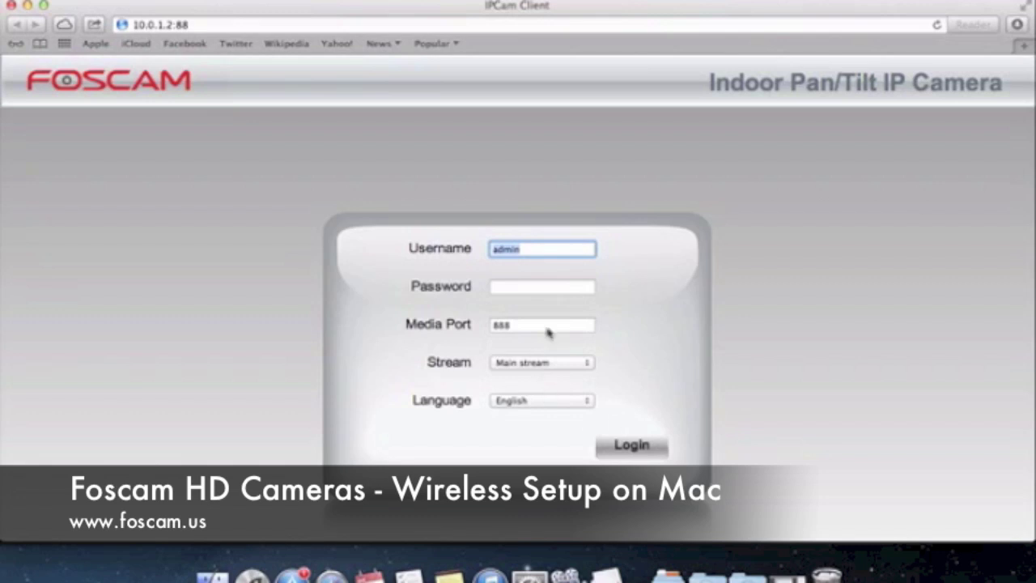
# Step: Sign in on the Foscam login page to load the Live Video feed
pyautogui.click(632, 447)
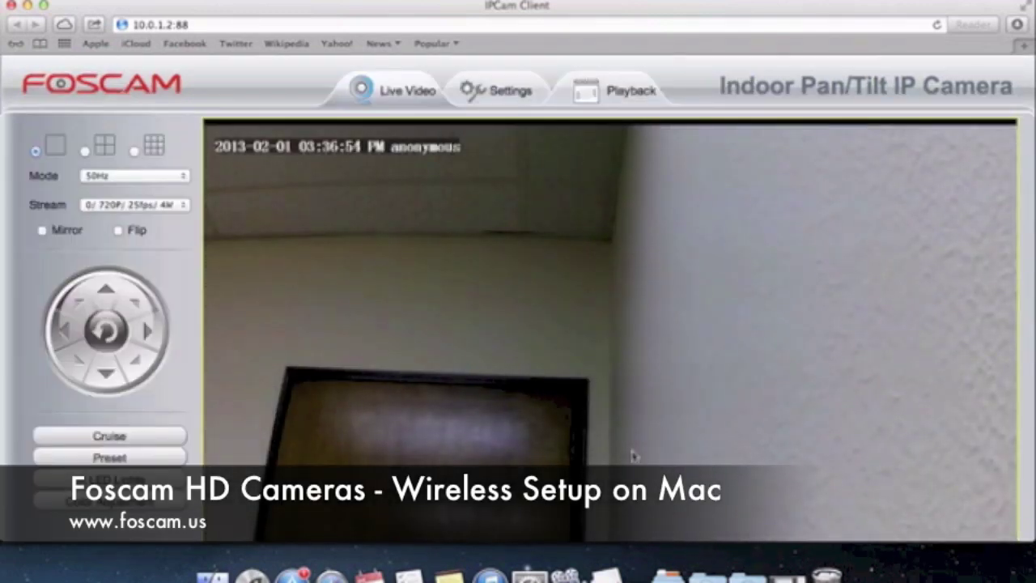
# Step: Go to Settings > Network > Wireless Settings and scroll down the page
pyautogui.click(505, 107)
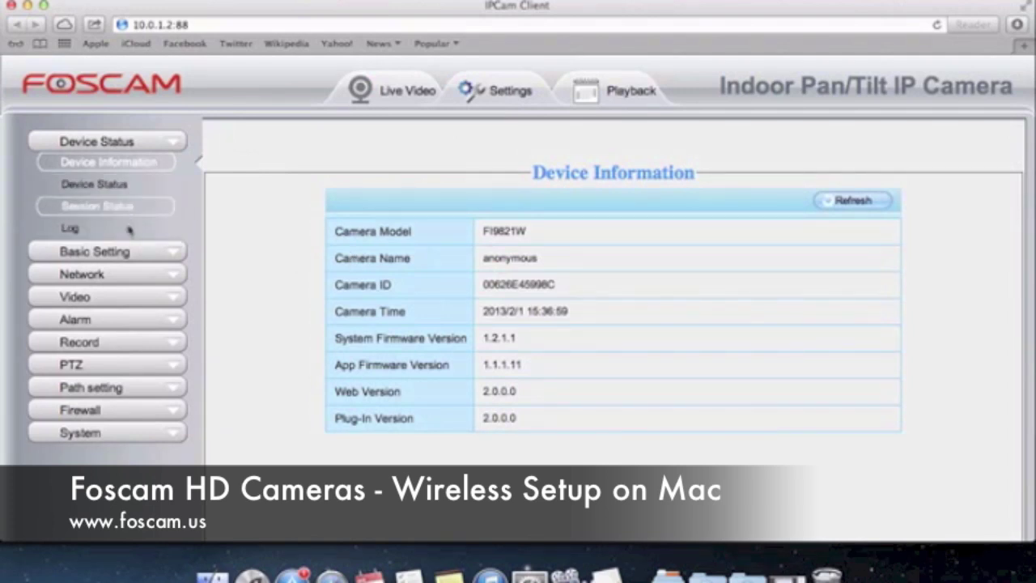
pyautogui.click(125, 277)
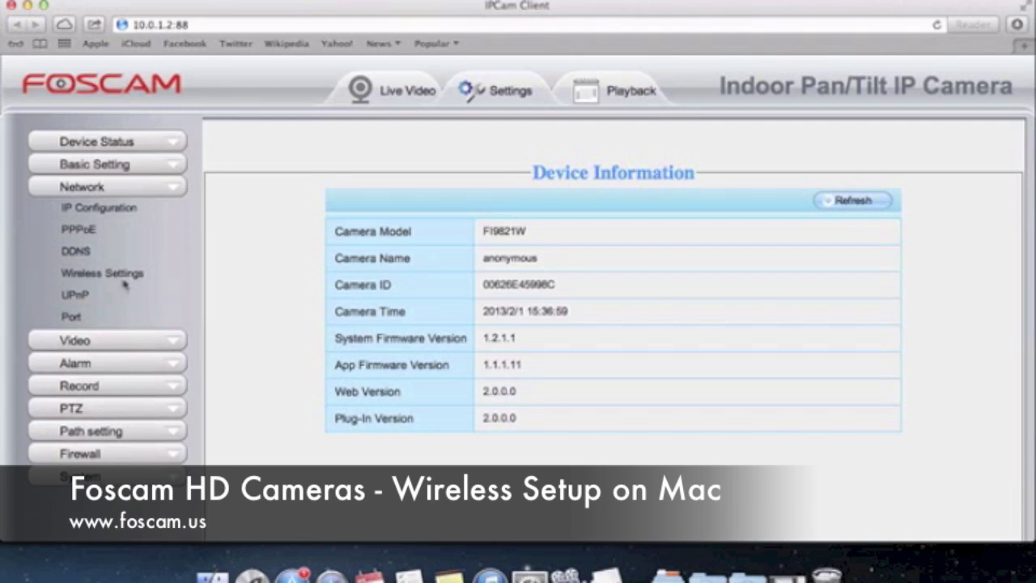
pyautogui.click(122, 278)
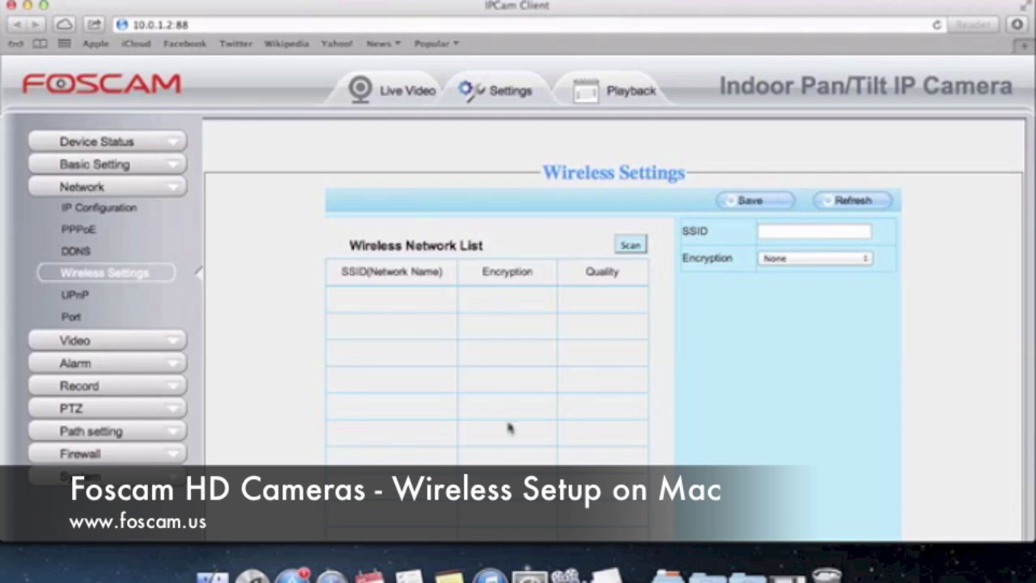
pyautogui.scroll(-2, 509, 428)
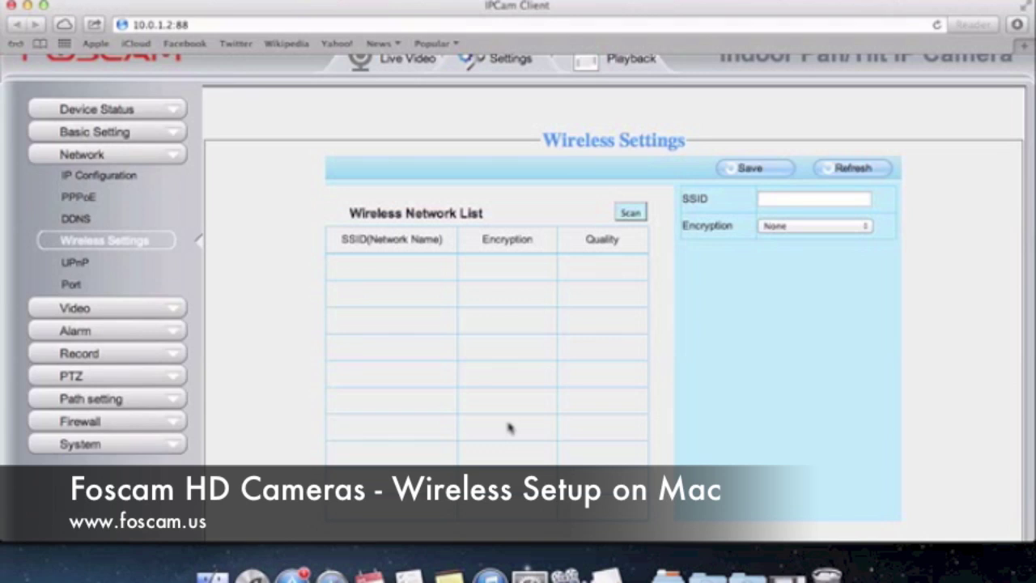
pyautogui.scroll(-2, 656, 411)
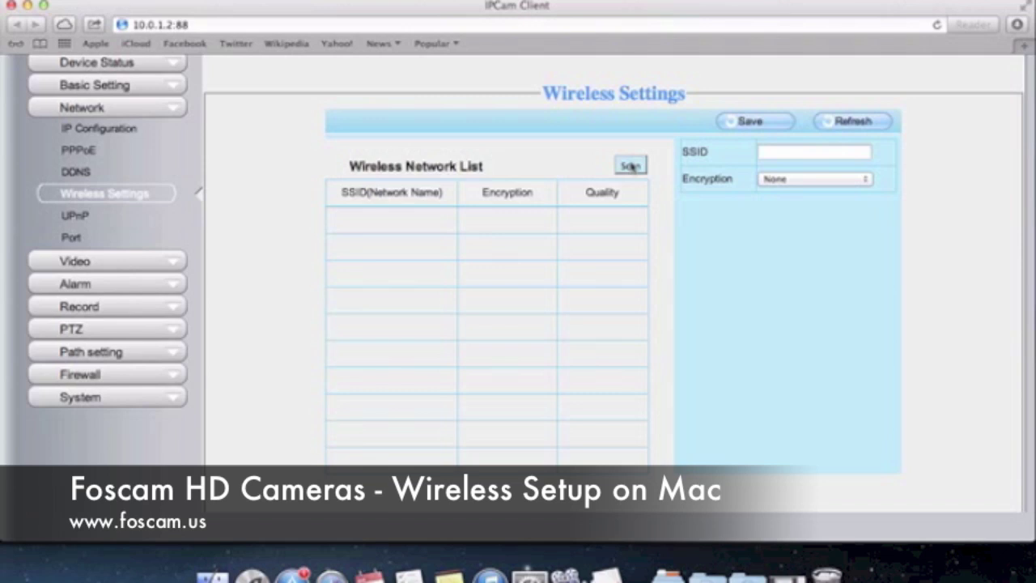
# Step: Scan for nearby wireless networks and browse results page 2, then back to page 1
pyautogui.click(631, 165)
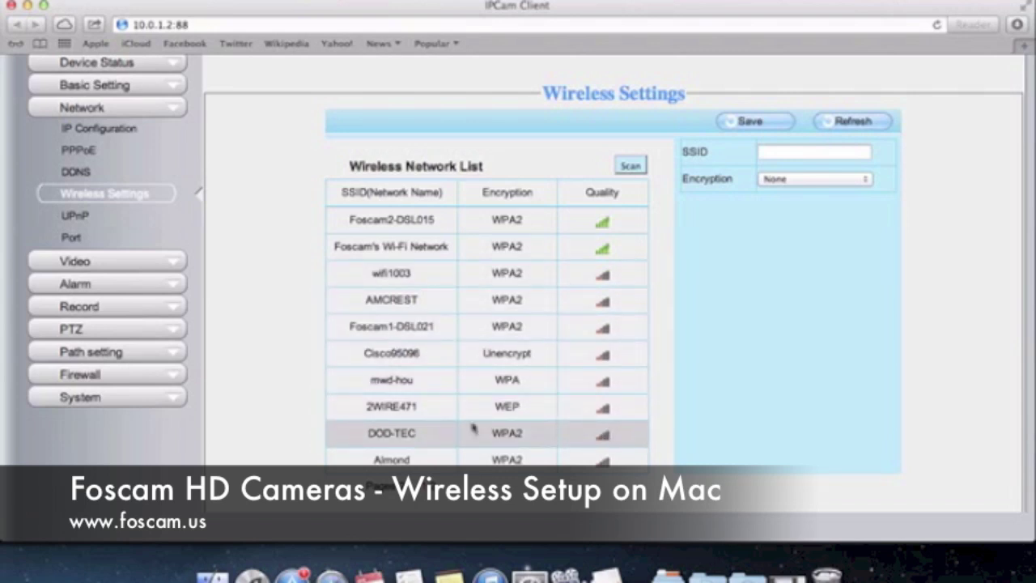
pyautogui.click(432, 488)
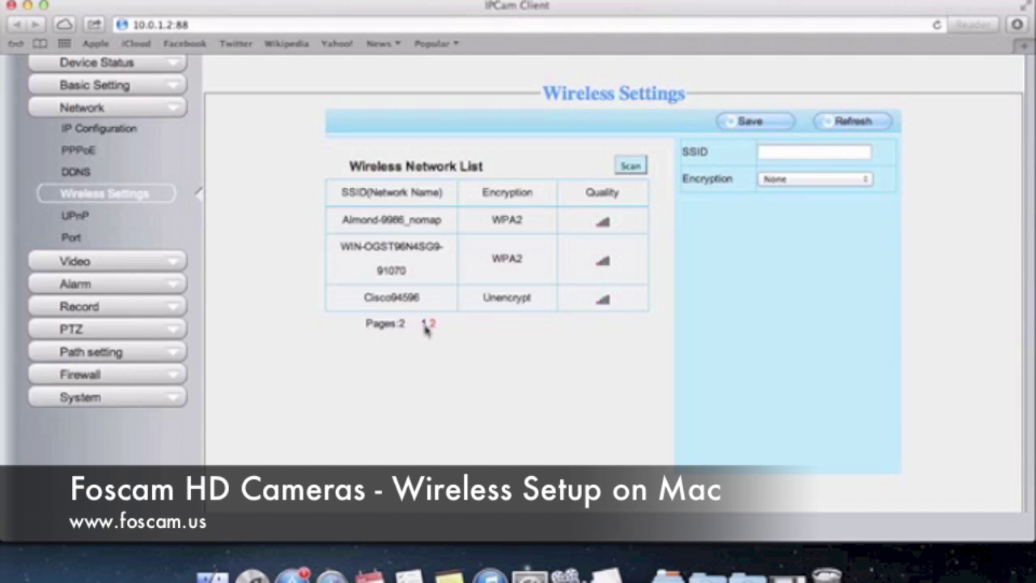
pyautogui.click(424, 325)
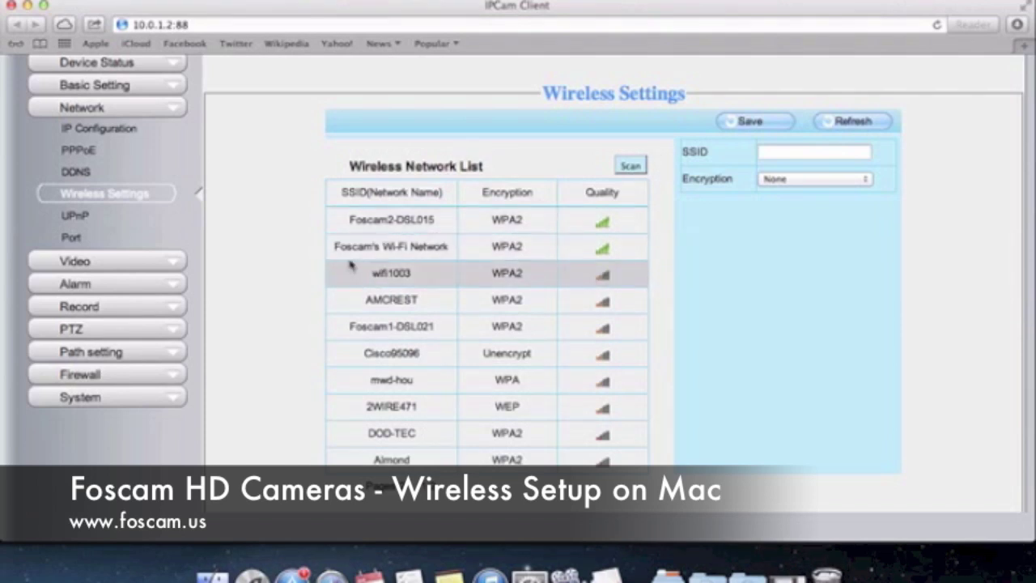
pyautogui.click(780, 1)
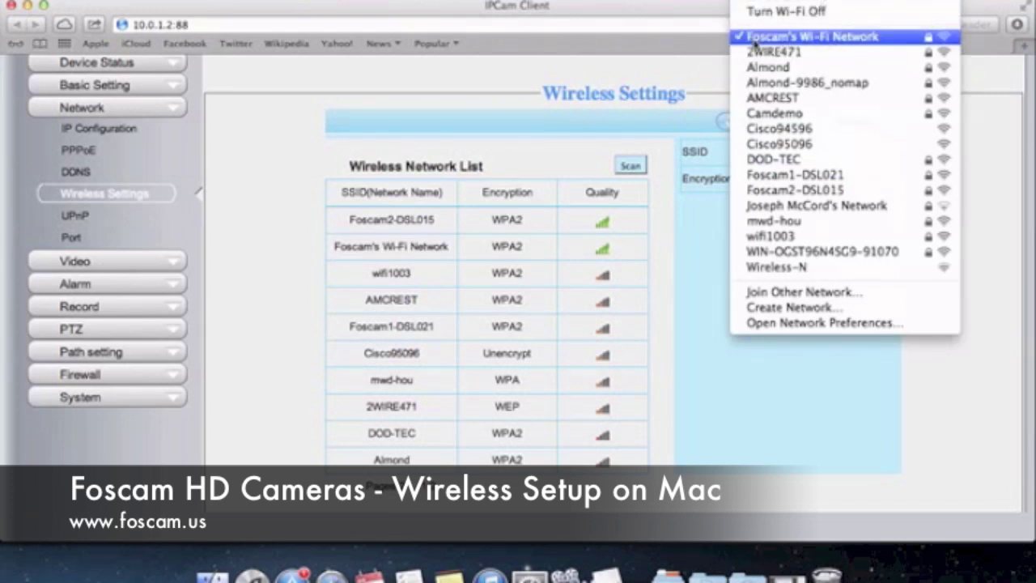
pyautogui.click(799, 425)
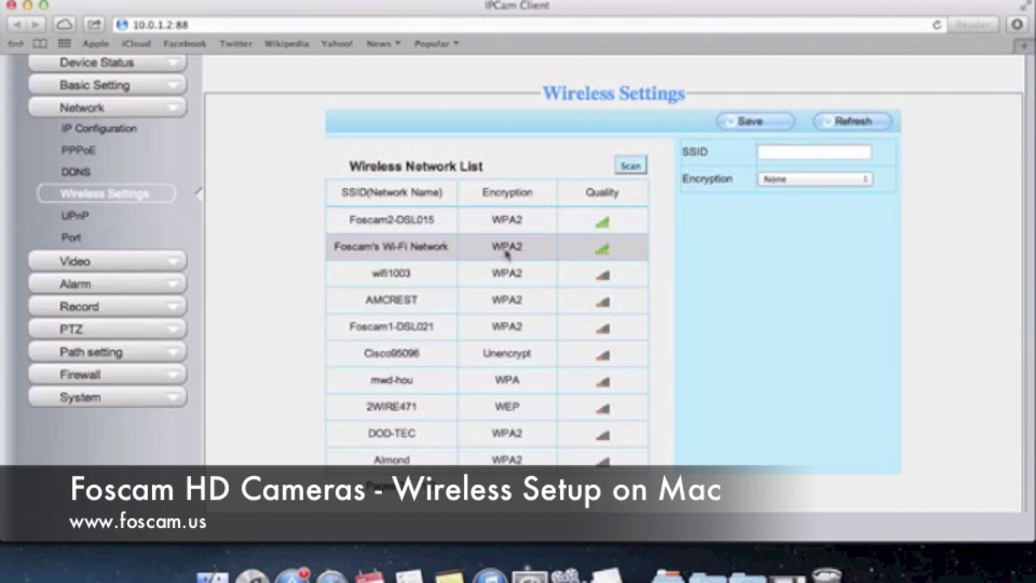
# Step: Select Foscam's Wi-Fi Network from the scan list and clear the password field
pyautogui.click(464, 252)
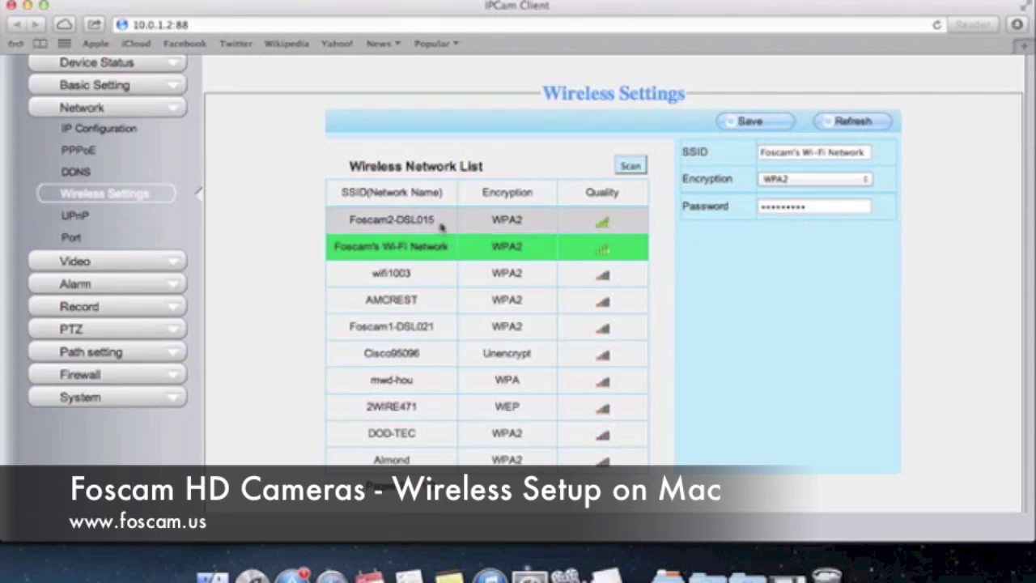
pyautogui.click(442, 227)
pyautogui.click(431, 273)
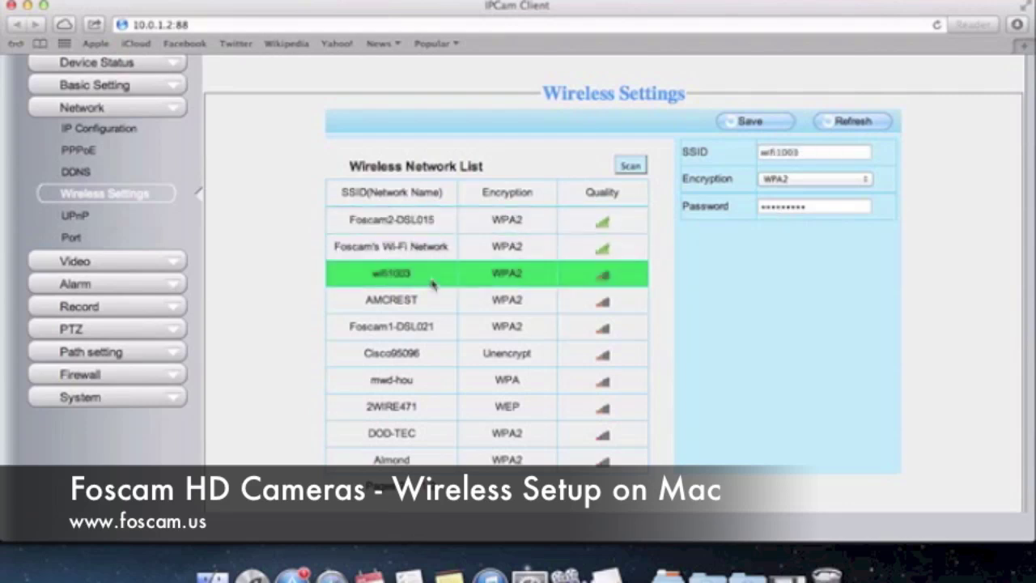
pyautogui.click(428, 301)
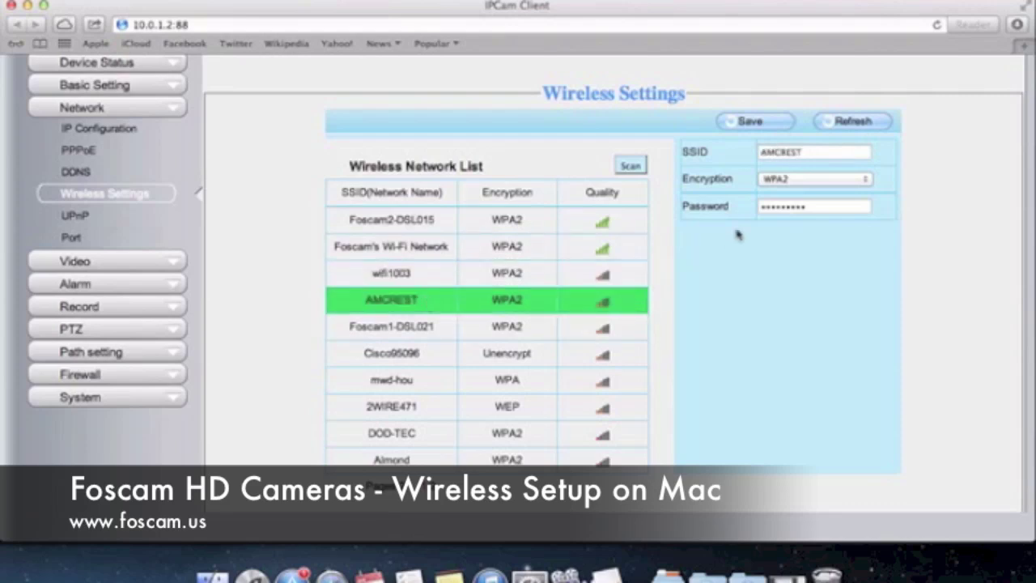
pyautogui.click(442, 254)
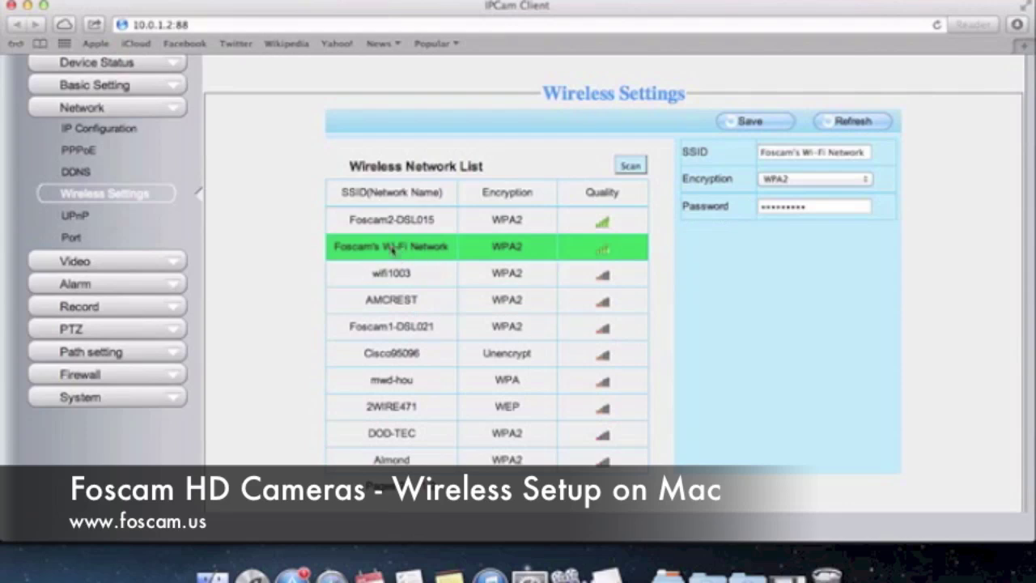
pyautogui.doubleClick(795, 210)
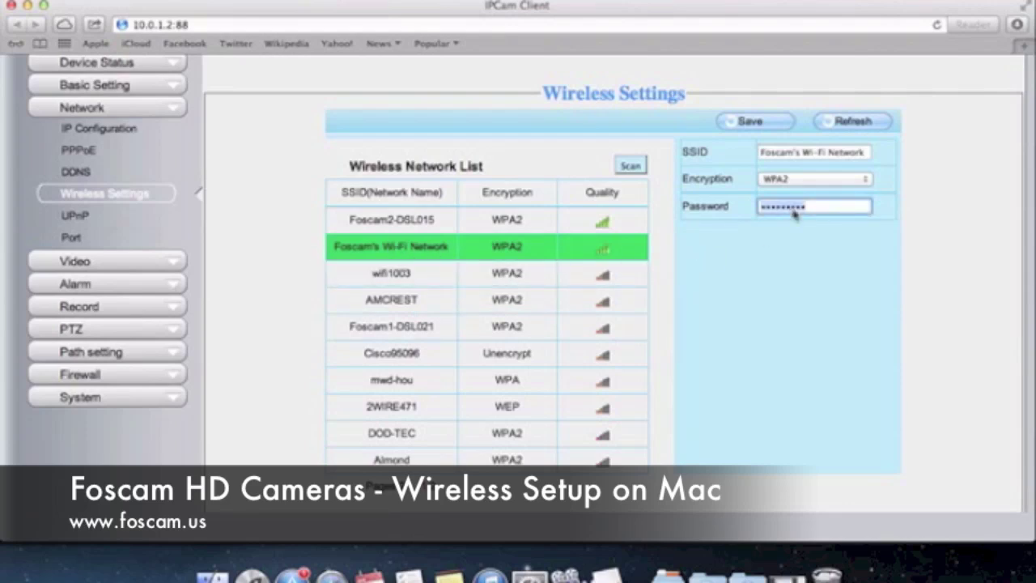
pyautogui.press('BackSpace')
# Step: Reselect Foscam's Wi-Fi Network after trying other entries, then open the Encryption options
pyautogui.click(518, 220)
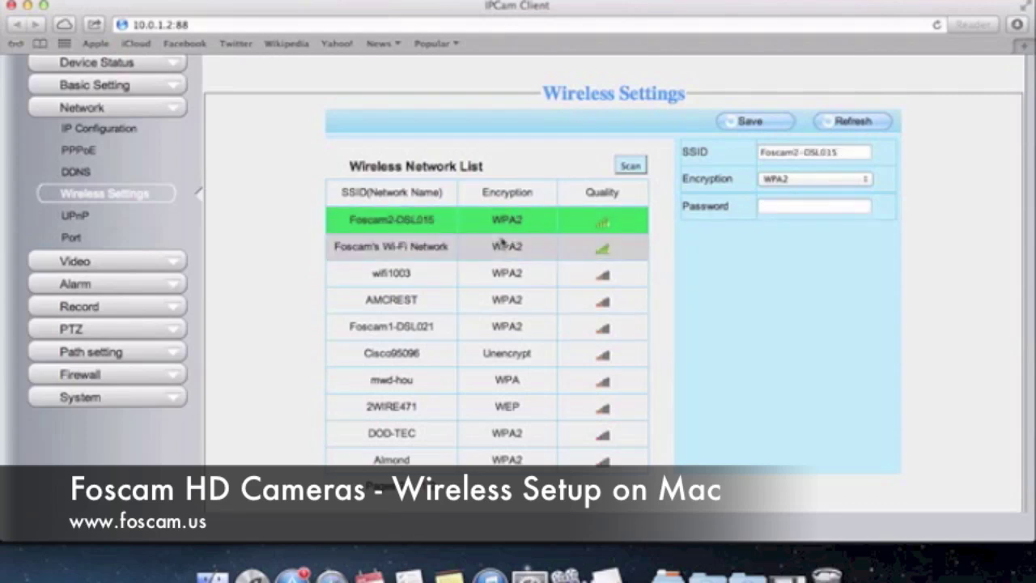
pyautogui.click(502, 246)
pyautogui.click(497, 272)
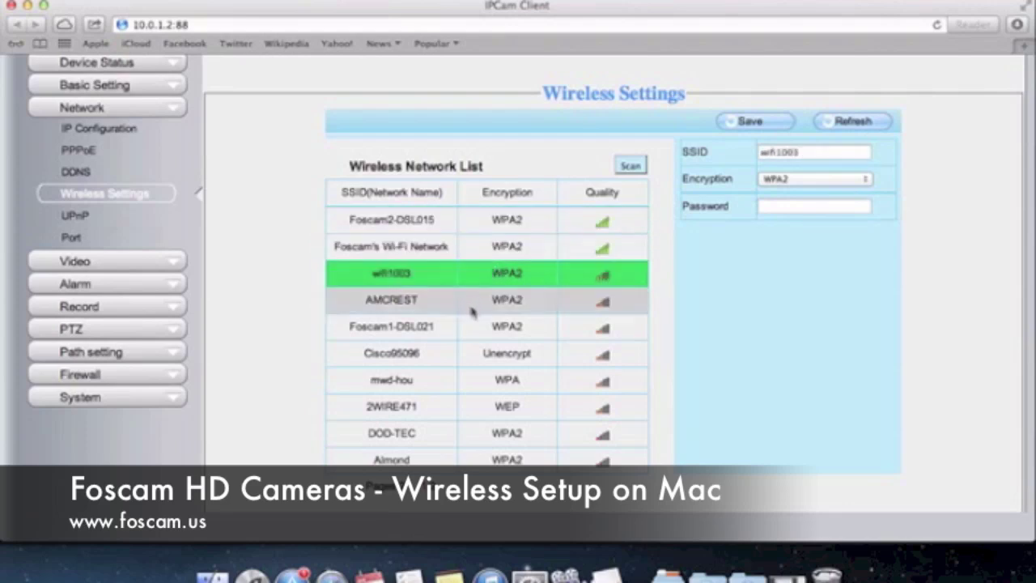
pyautogui.click(480, 257)
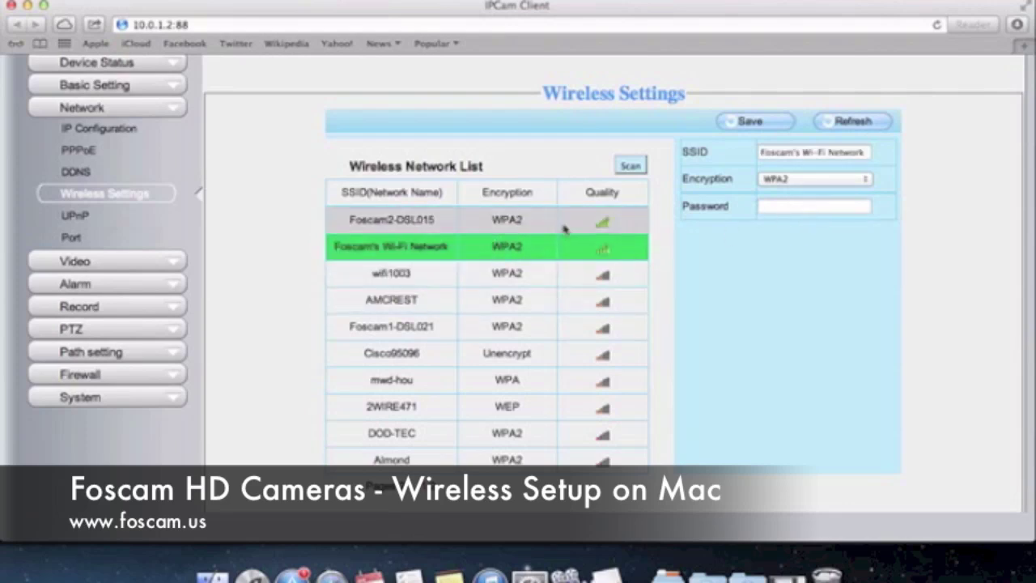
pyautogui.click(565, 225)
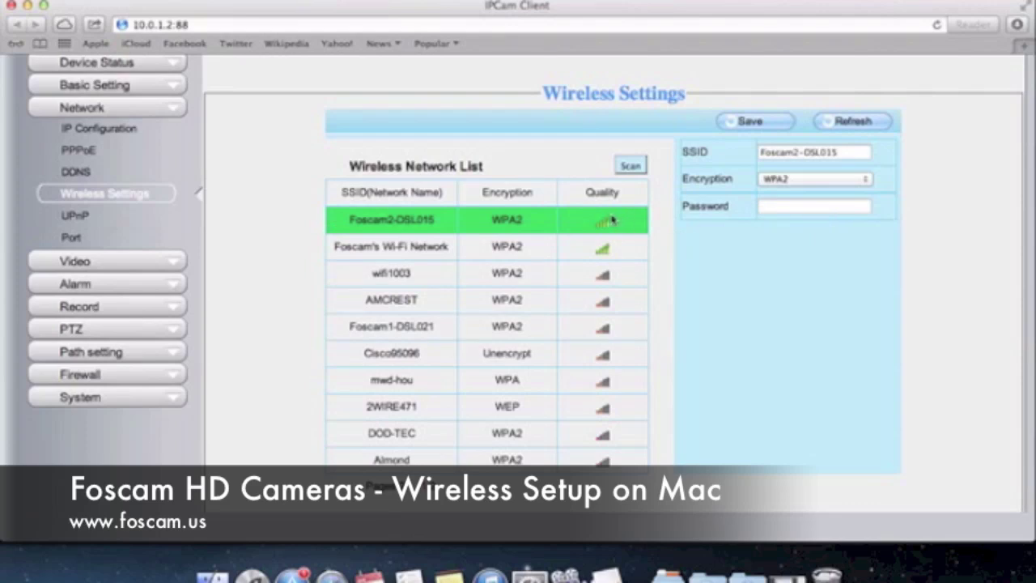
pyautogui.click(473, 245)
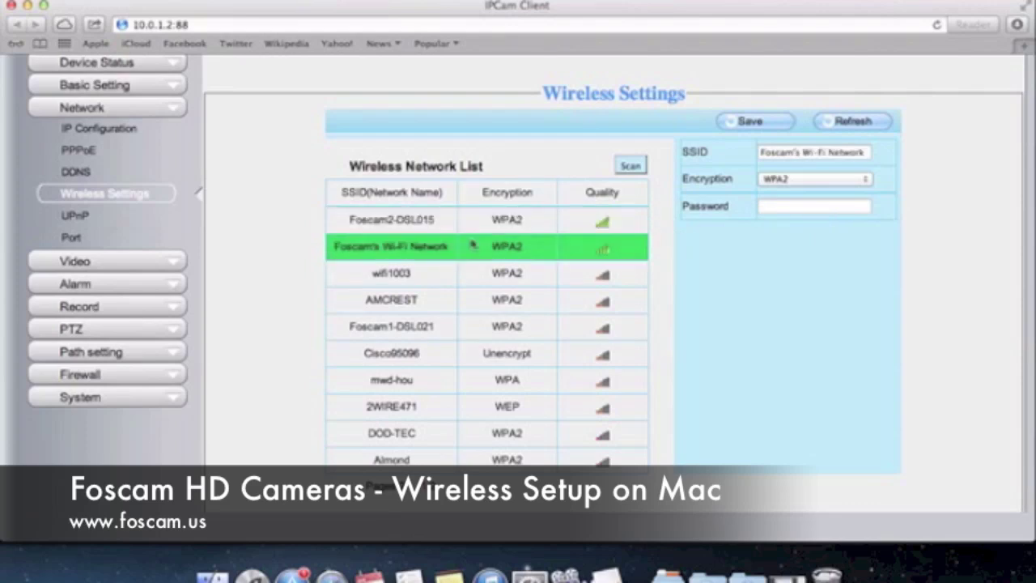
pyautogui.click(792, 212)
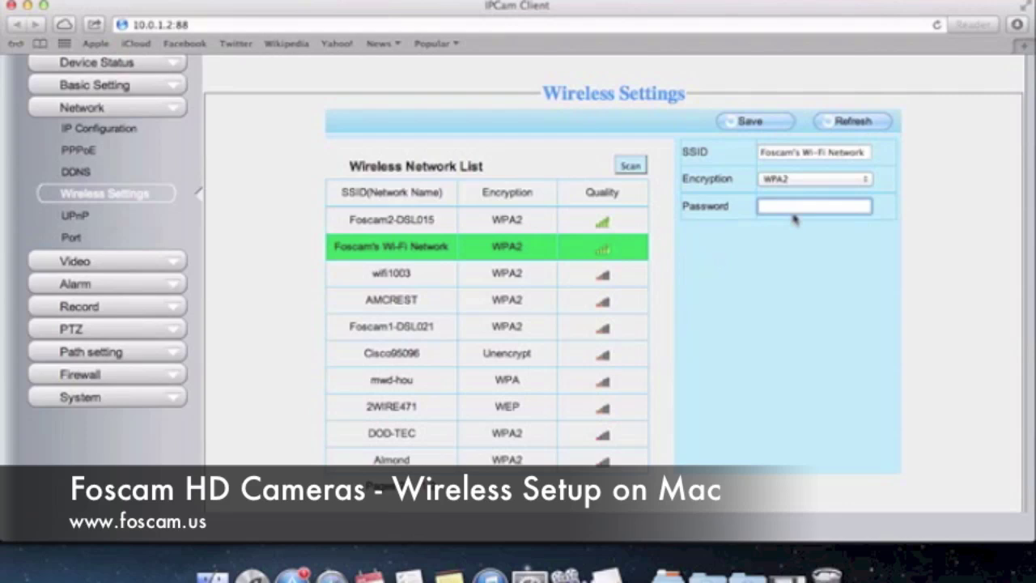
pyautogui.click(813, 185)
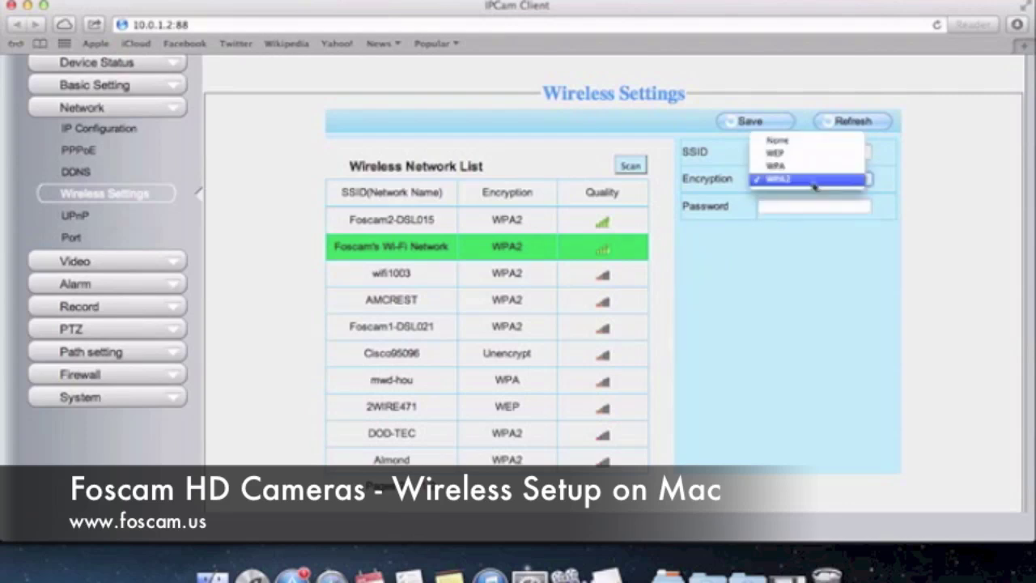
# Step: Switch encryption to WEP and toggle the Key1 length between 128bits and 64bits
pyautogui.click(803, 154)
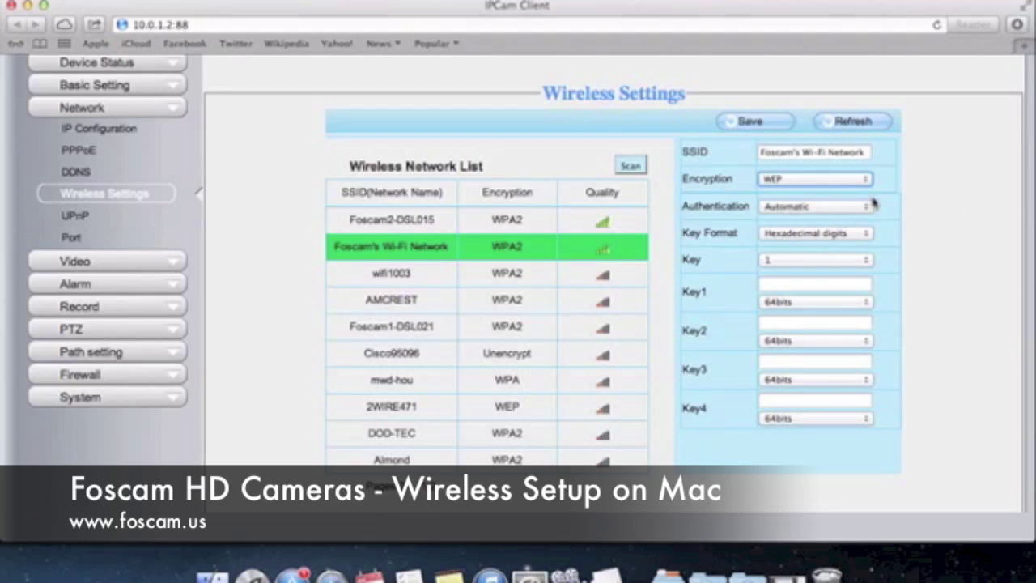
pyautogui.click(773, 282)
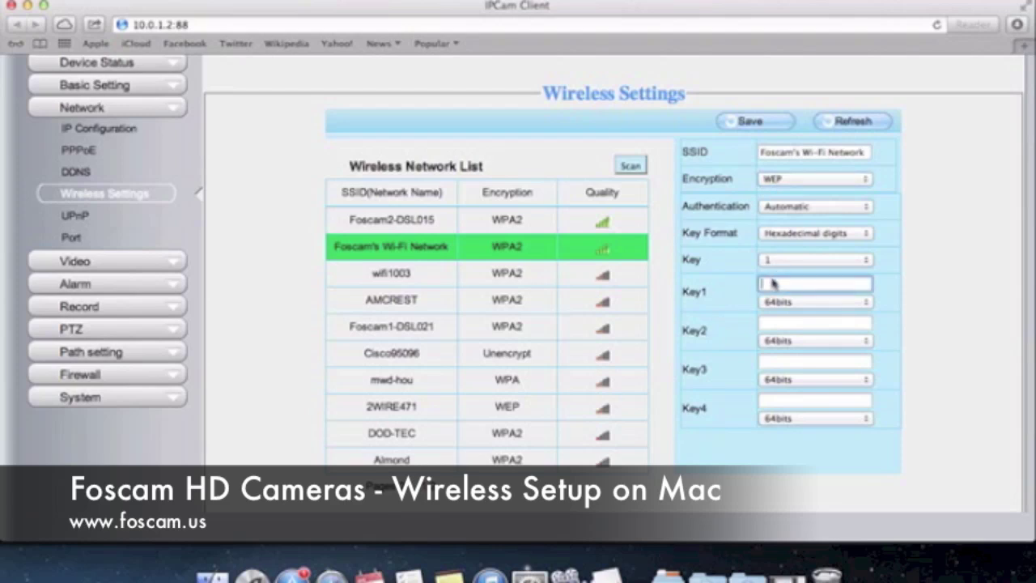
pyautogui.click(809, 303)
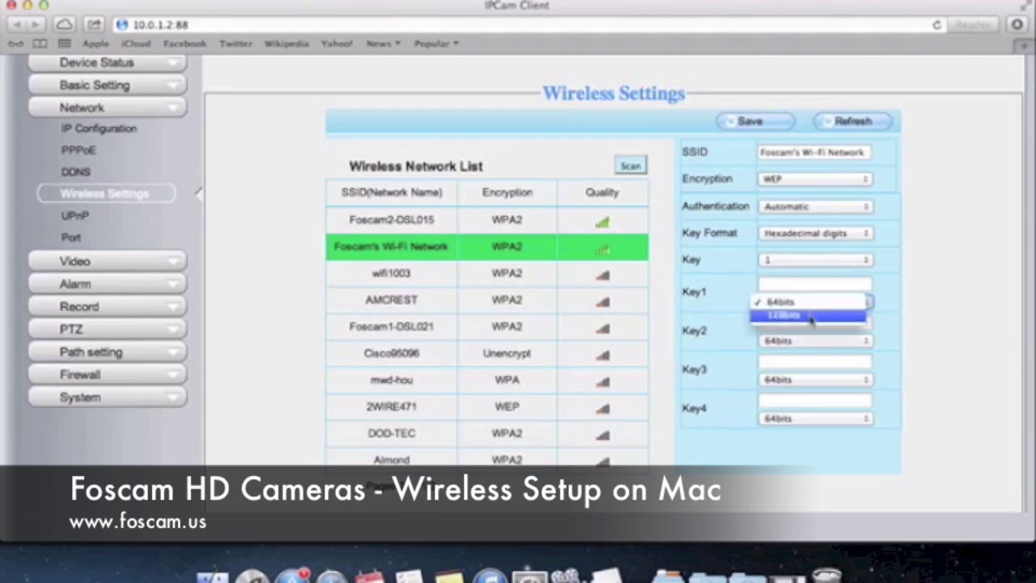
pyautogui.click(812, 320)
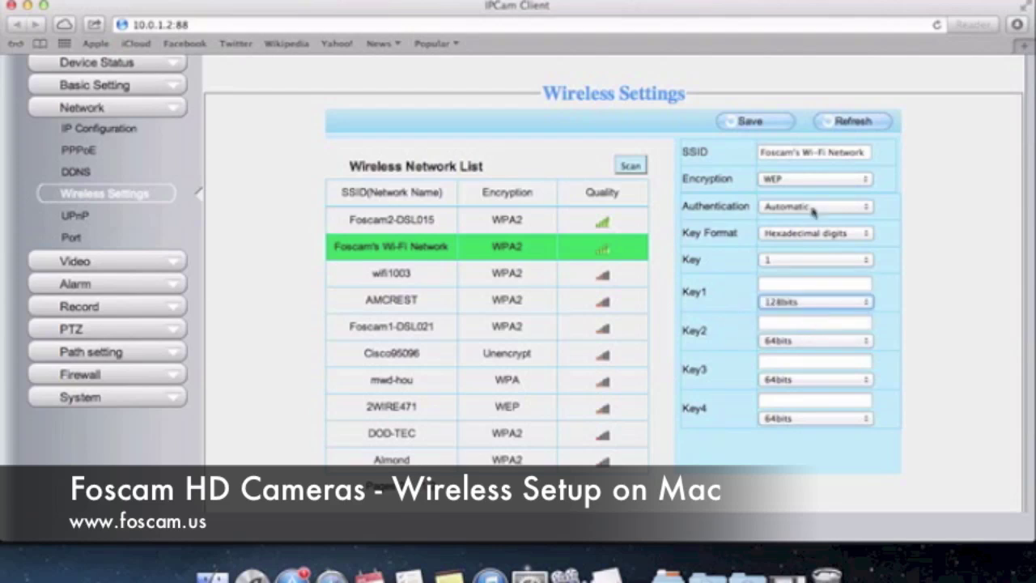
pyautogui.click(786, 308)
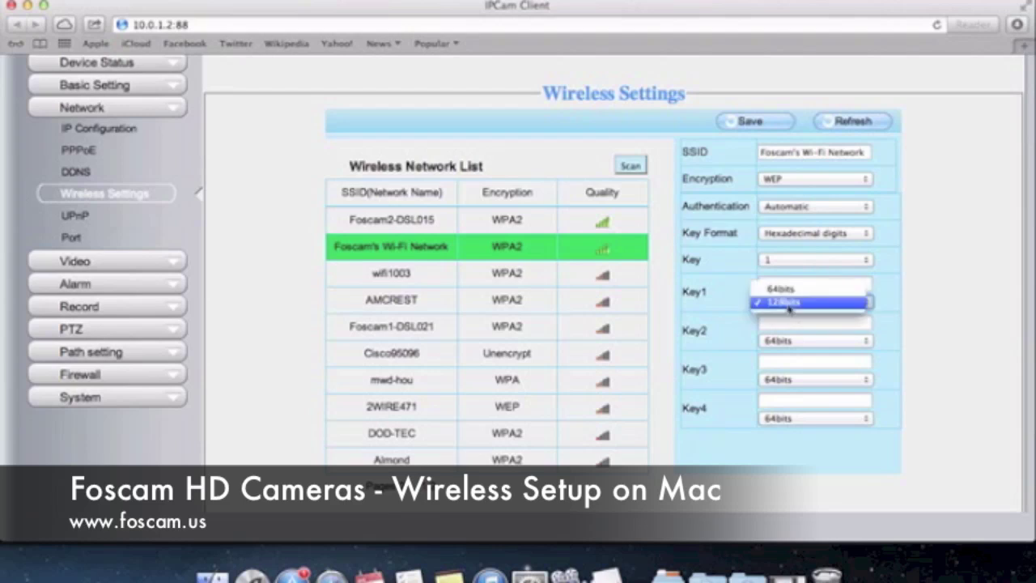
# Step: Change encryption from WEP back to WPA2 and enter the Wi-Fi password
pyautogui.click(798, 295)
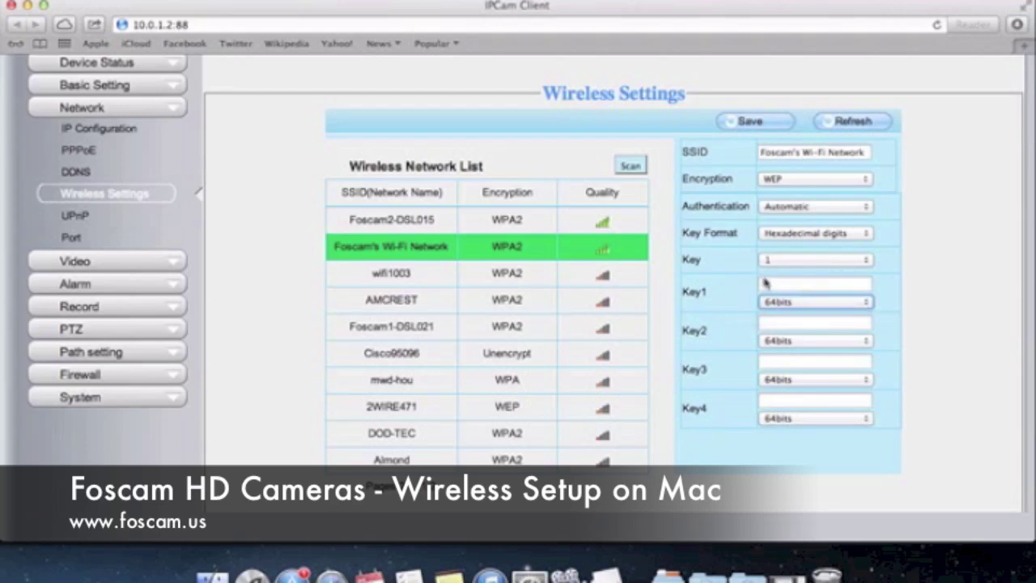
pyautogui.click(813, 184)
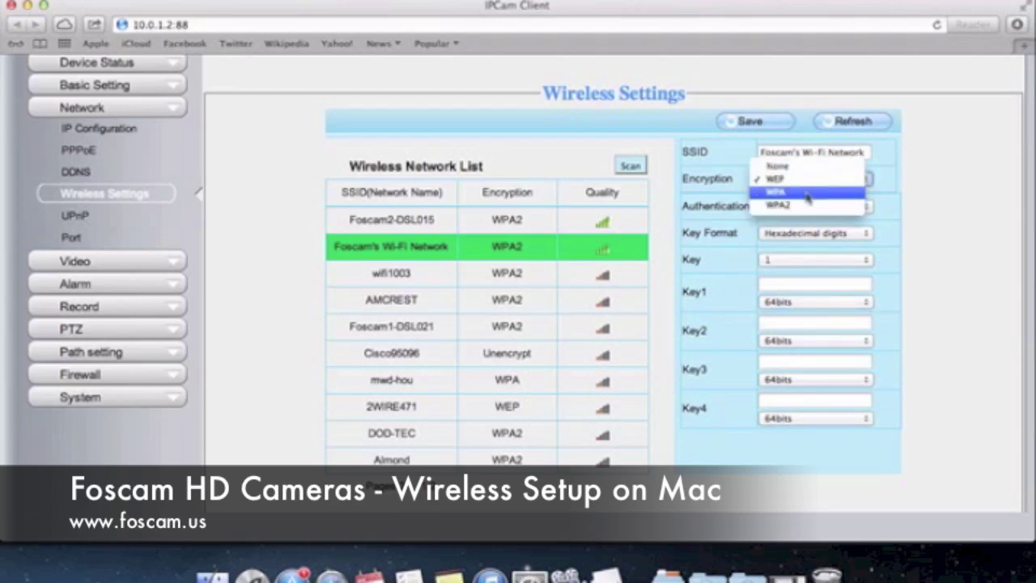
pyautogui.click(804, 206)
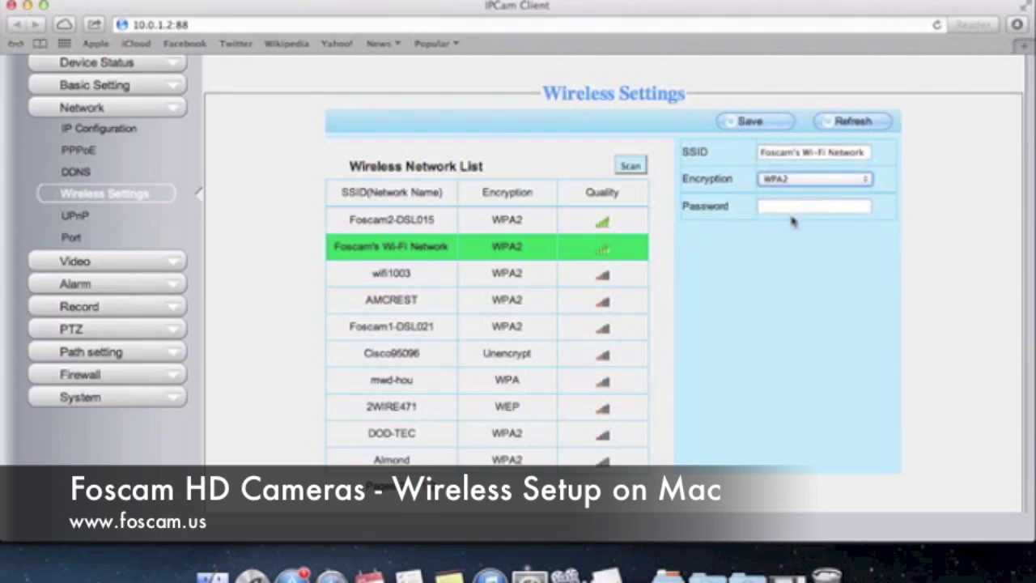
pyautogui.click(797, 207)
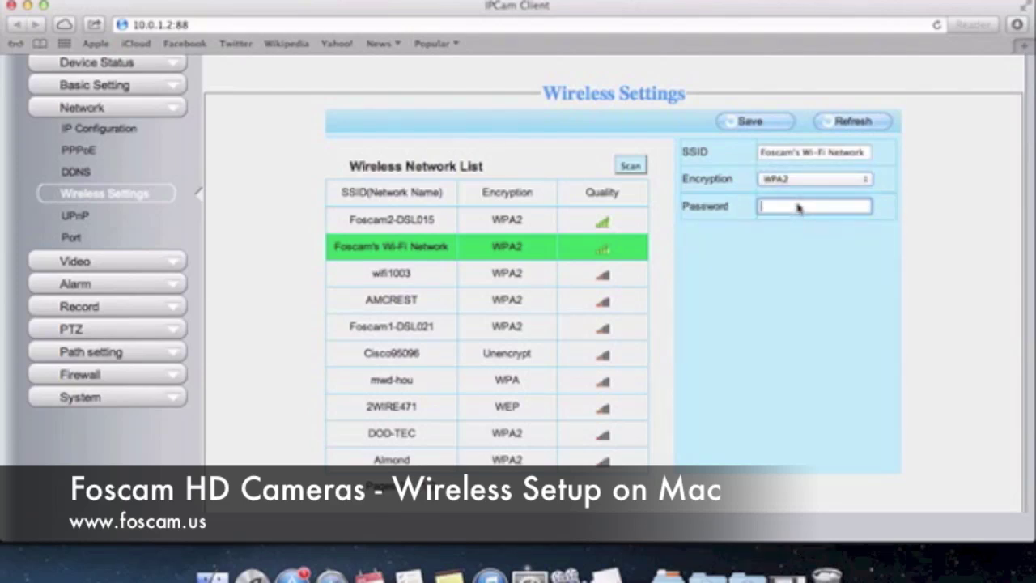
pyautogui.write('**********')
# Step: Save the WPA2 settings for Foscam's Wi-Fi Network, then refresh the Wireless Settings page
pyautogui.click(748, 123)
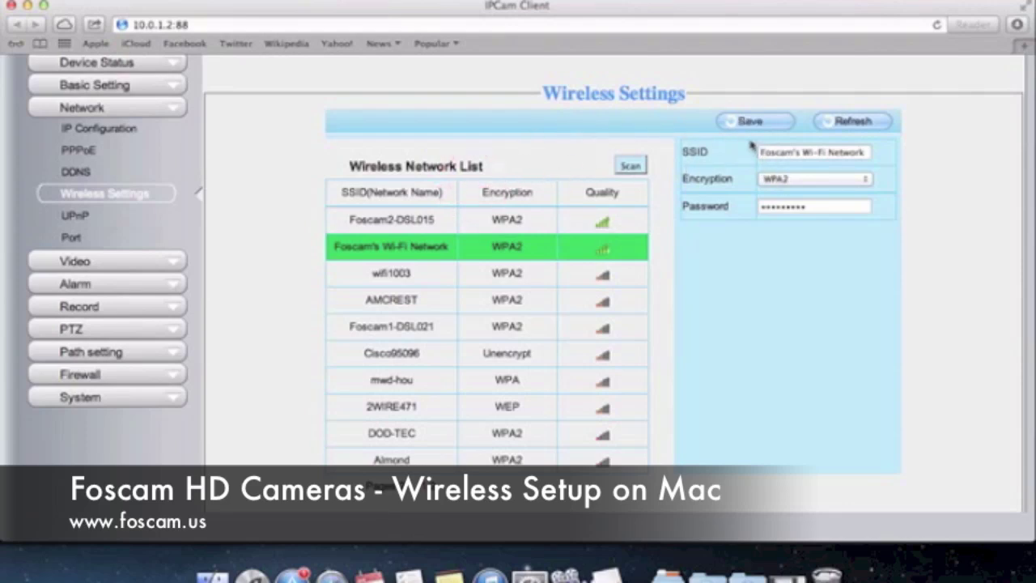
pyautogui.click(827, 212)
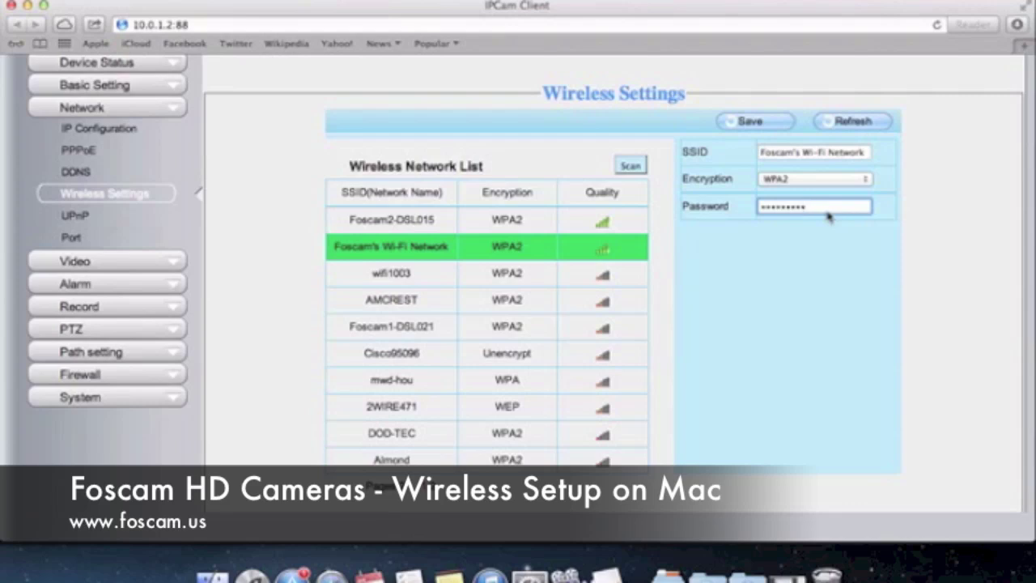
pyautogui.click(847, 126)
pyautogui.click(861, 127)
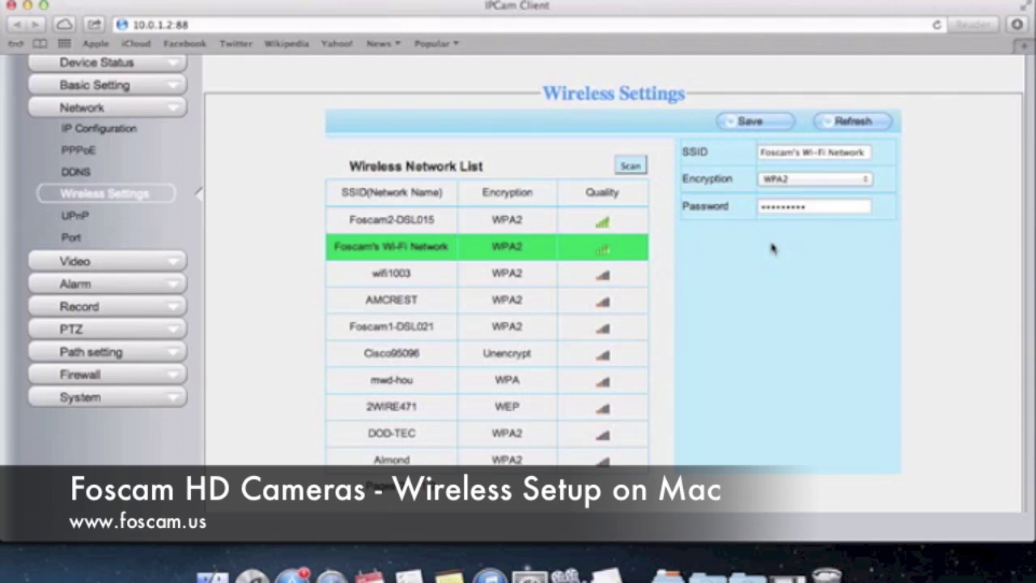
pyautogui.click(128, 89)
# Step: Open Basic Setting > Camera Name, then close the camera window and quit Safari from the Dock
pyautogui.click(125, 105)
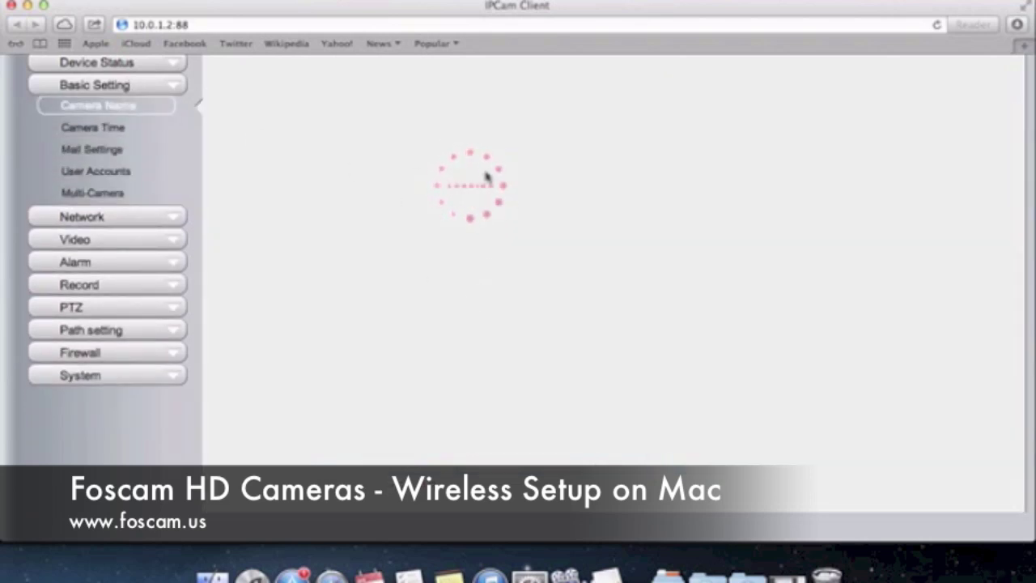
pyautogui.scroll(2, 273, 153)
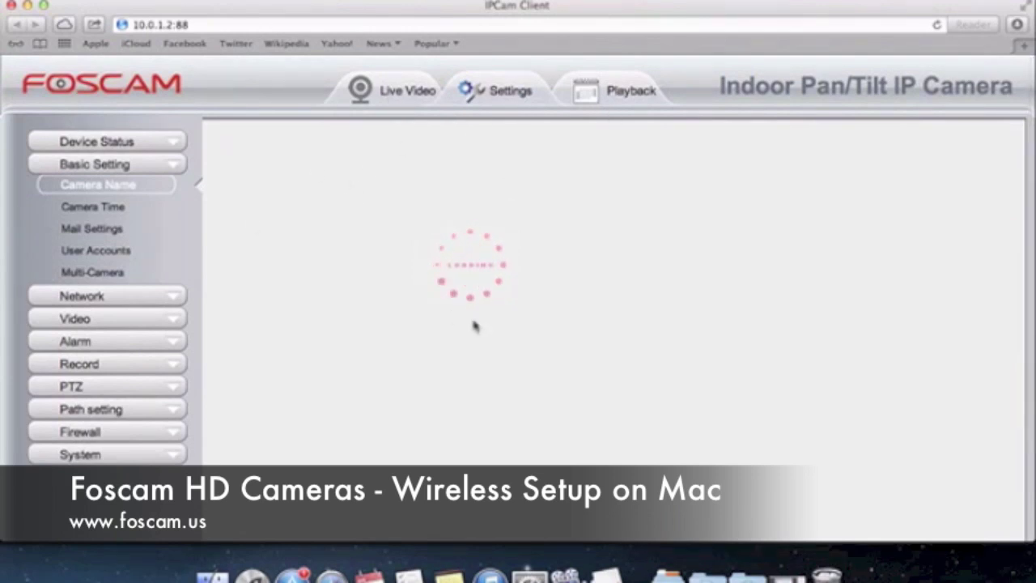
pyautogui.click(11, 5)
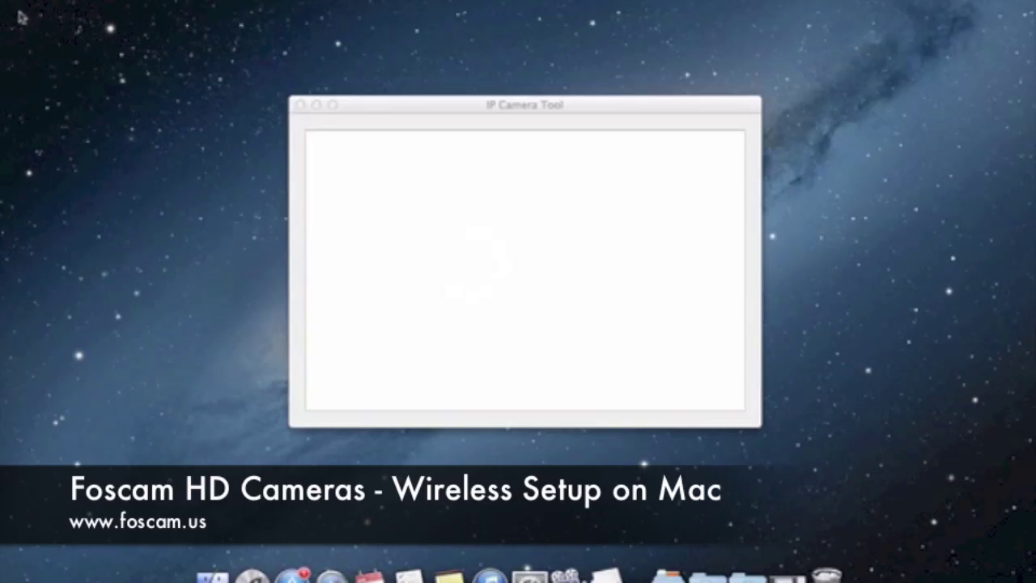
pyautogui.rightClick(330, 575)
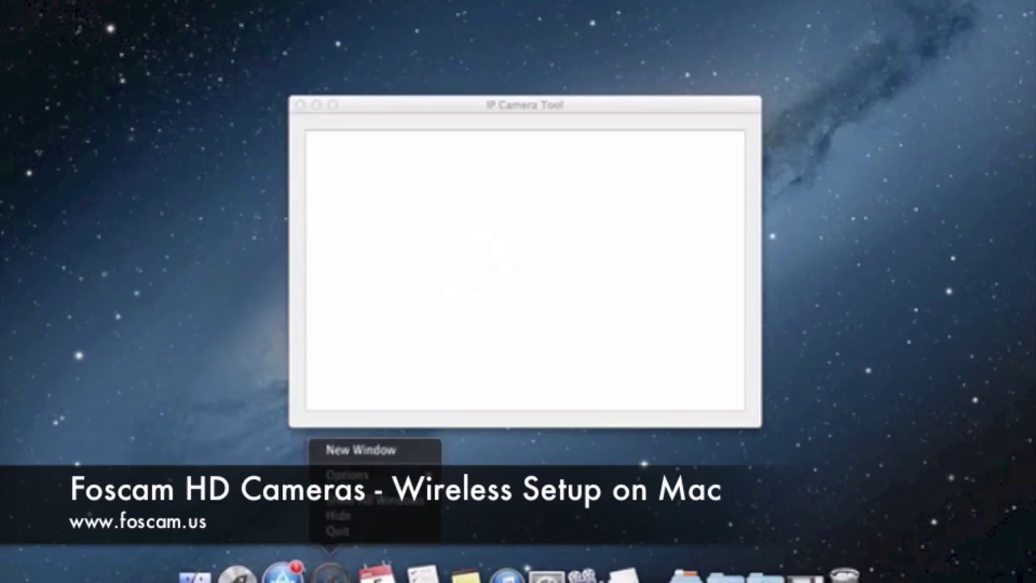
pyautogui.click(370, 533)
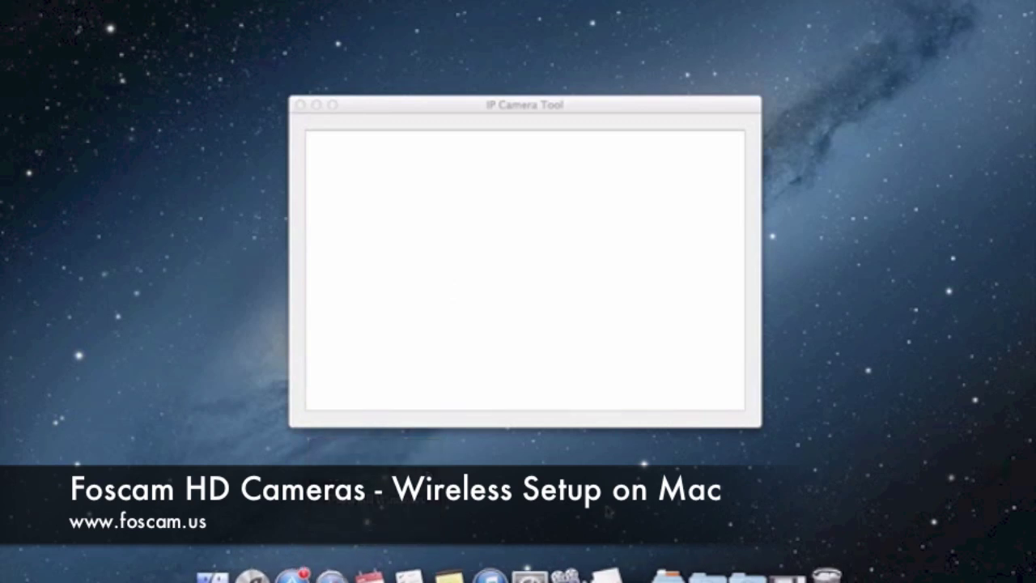
pyautogui.click(559, 353)
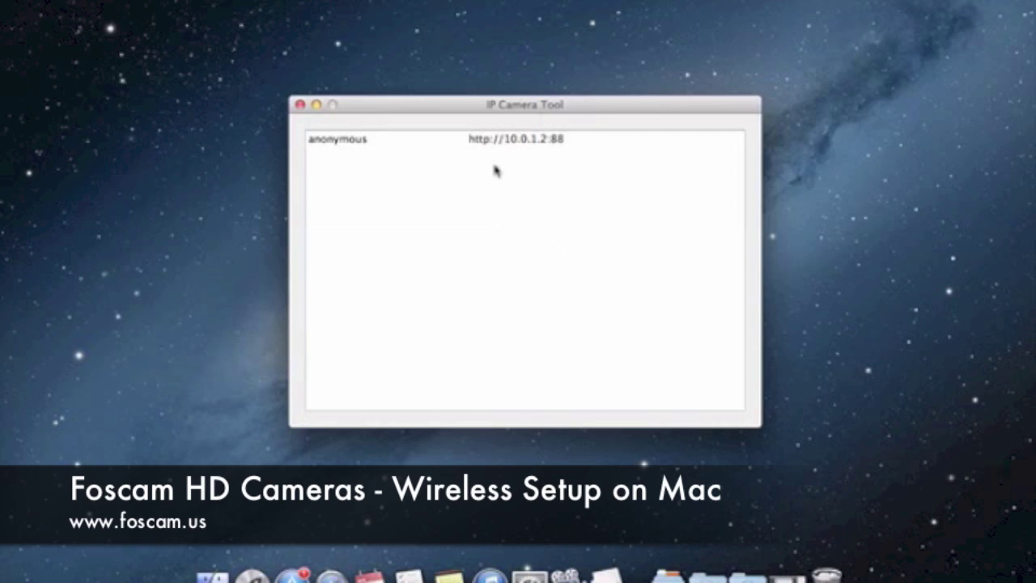
pyautogui.click(564, 141)
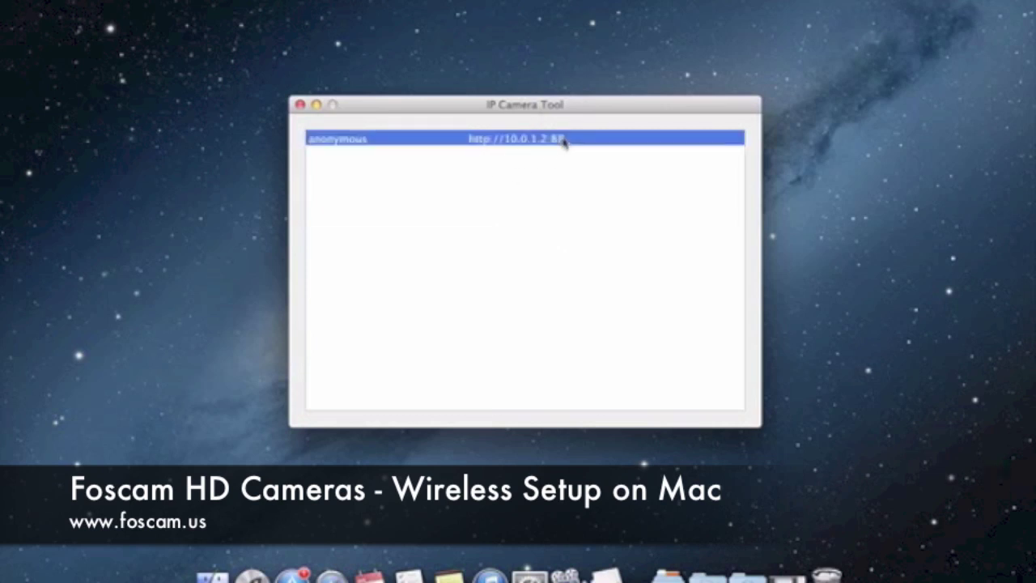
pyautogui.rightClick(449, 144)
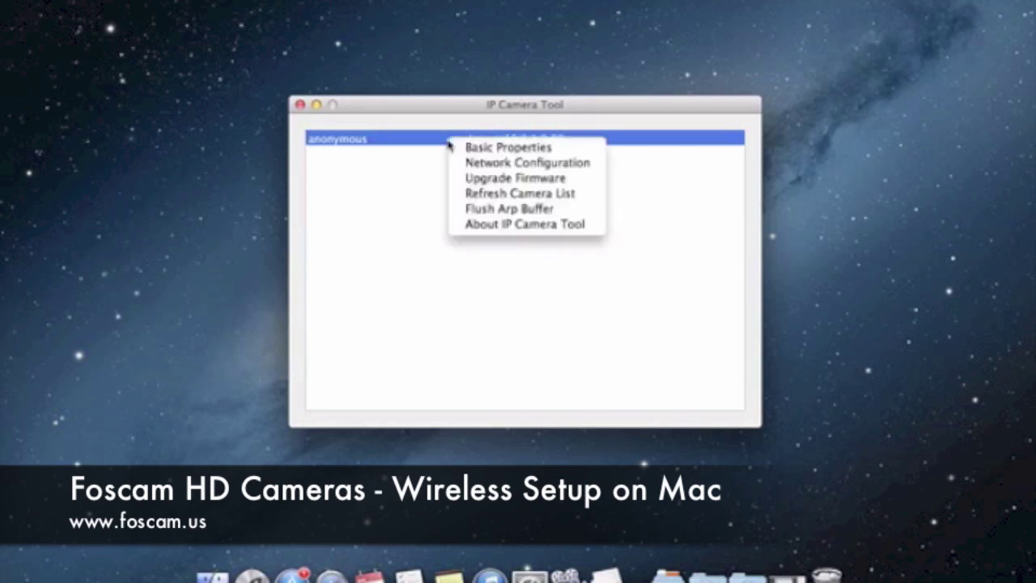
pyautogui.click(467, 163)
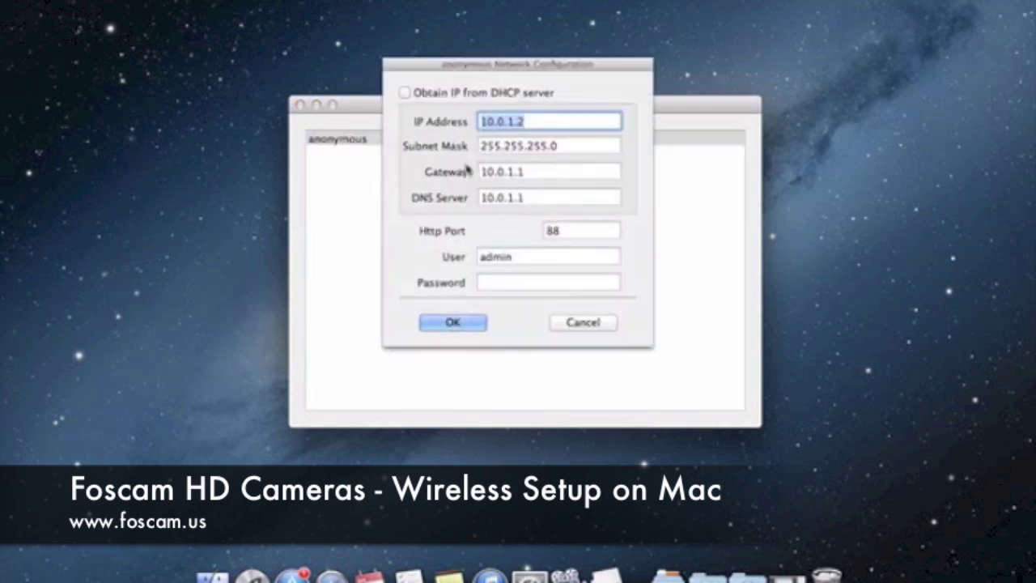
pyautogui.click(545, 124)
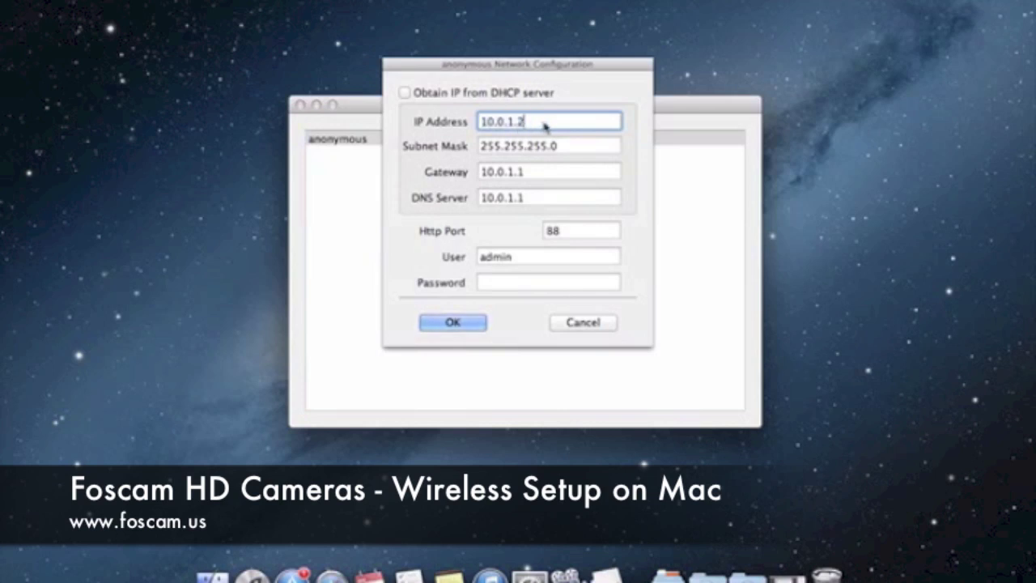
pyautogui.click(567, 146)
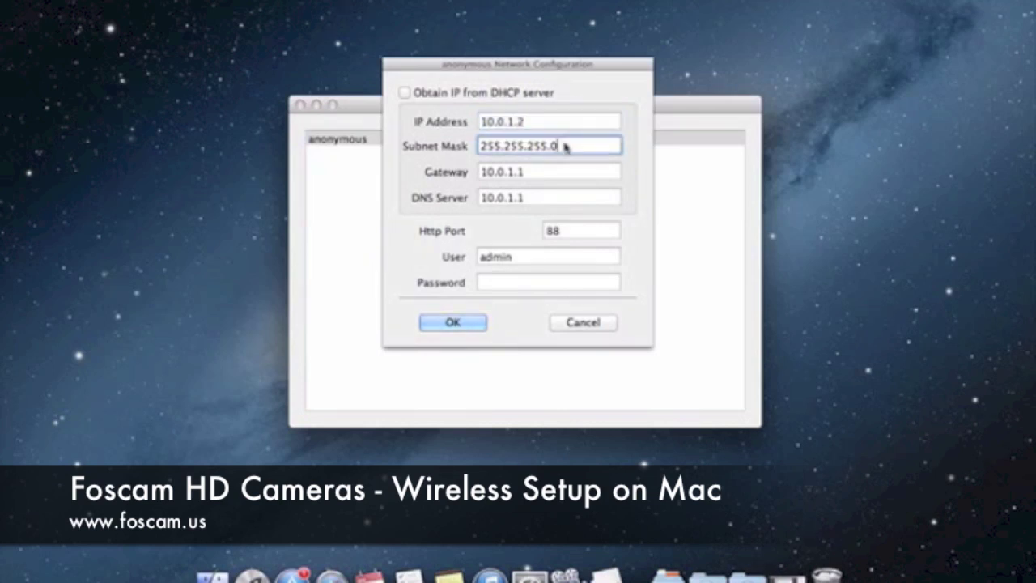
pyautogui.click(523, 174)
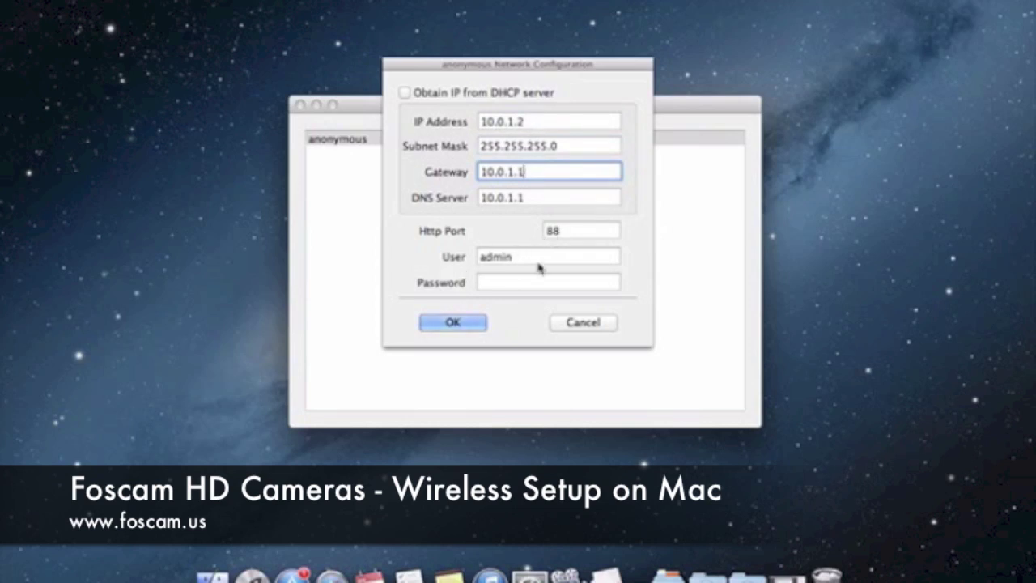
pyautogui.click(581, 323)
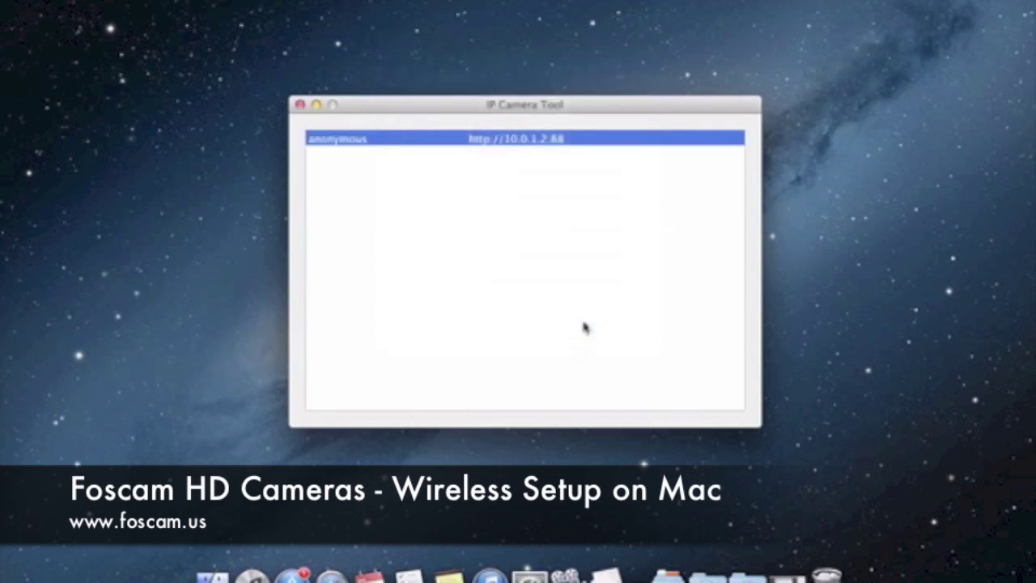
pyautogui.doubleClick(445, 144)
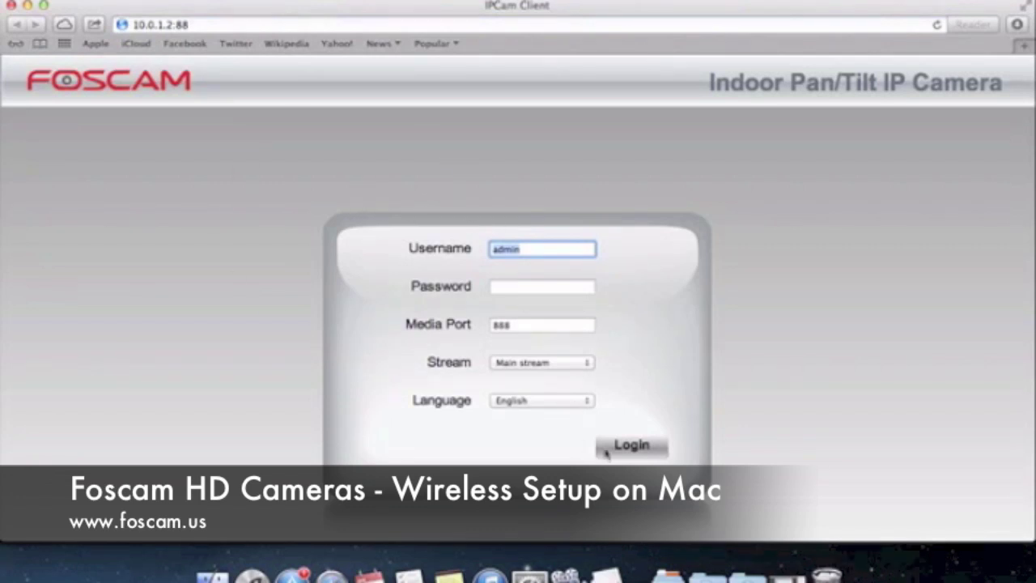
# Step: Log in, pan the live view left, tilt up to the ceiling and back down to the door
pyautogui.click(640, 450)
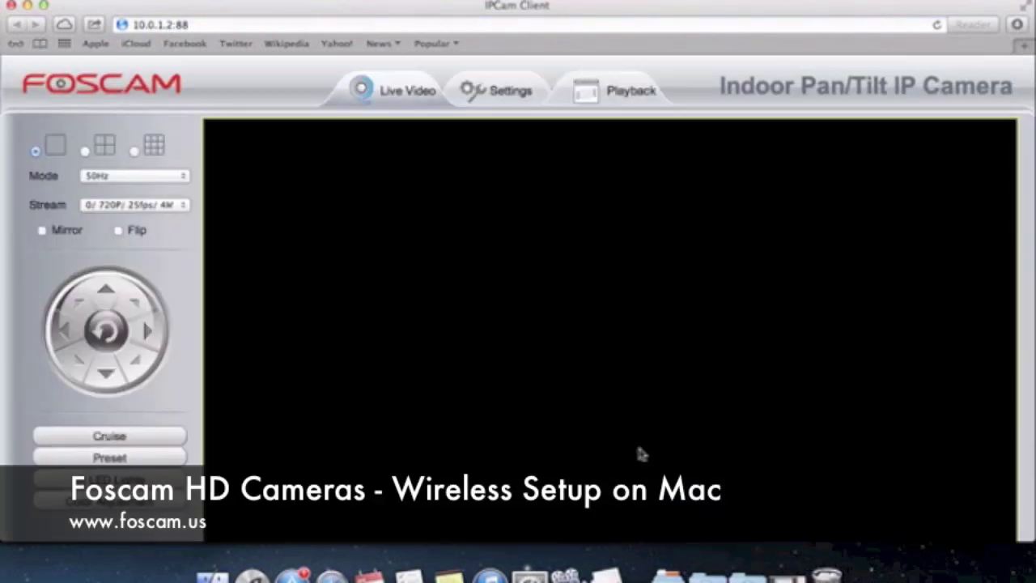
pyautogui.scroll(-1, 639, 453)
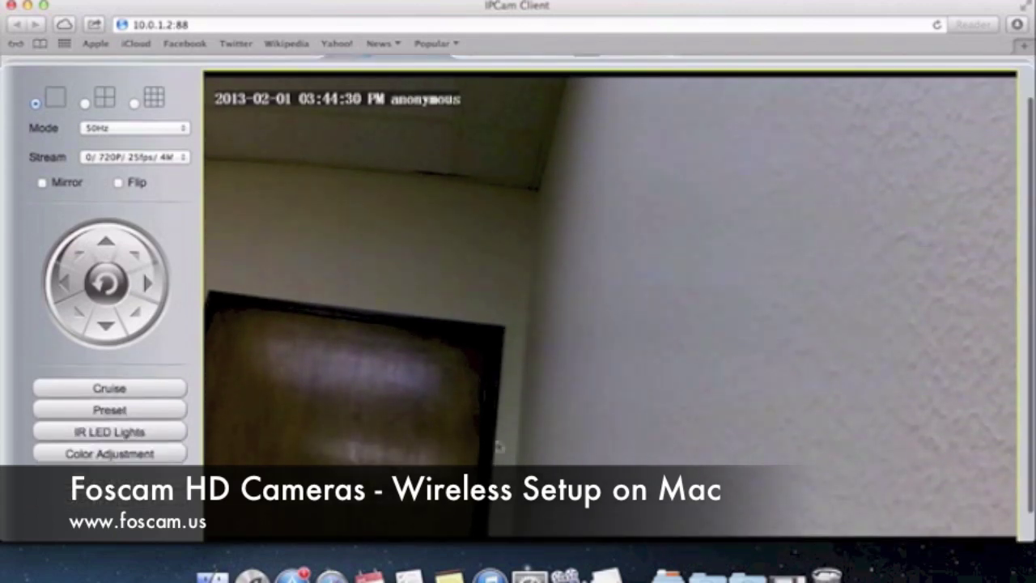
pyautogui.click(63, 282)
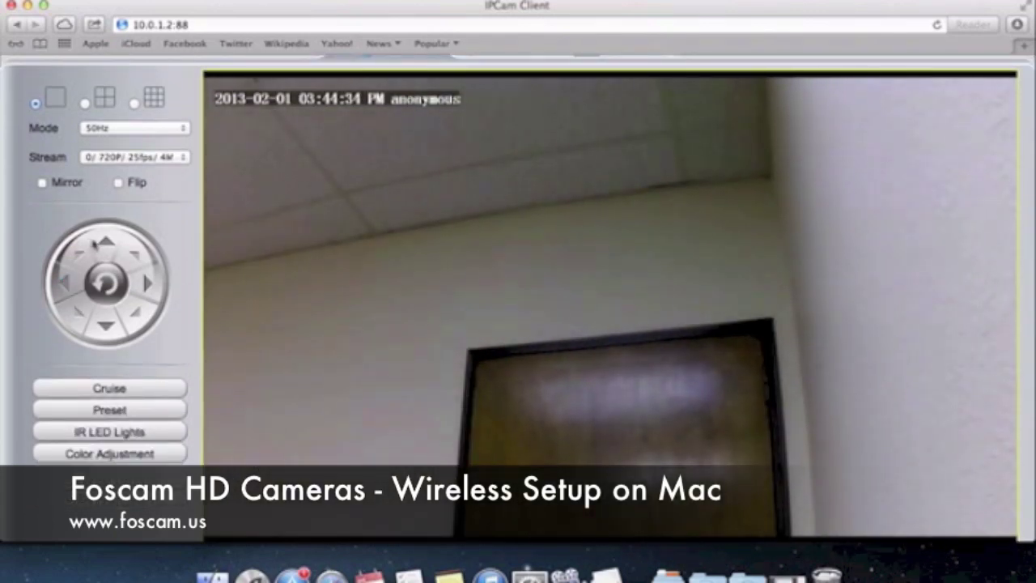
pyautogui.click(99, 243)
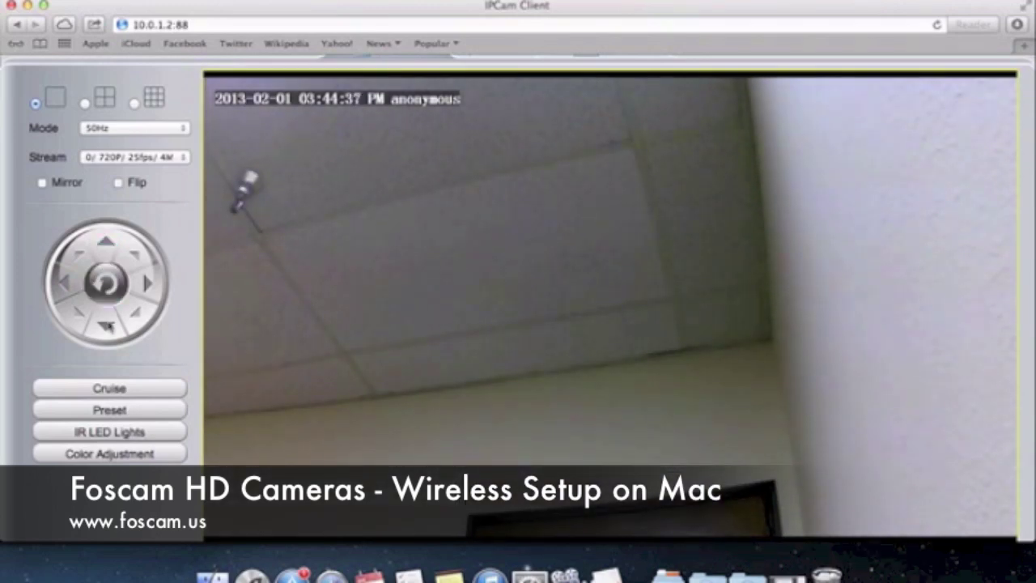
pyautogui.click(105, 325)
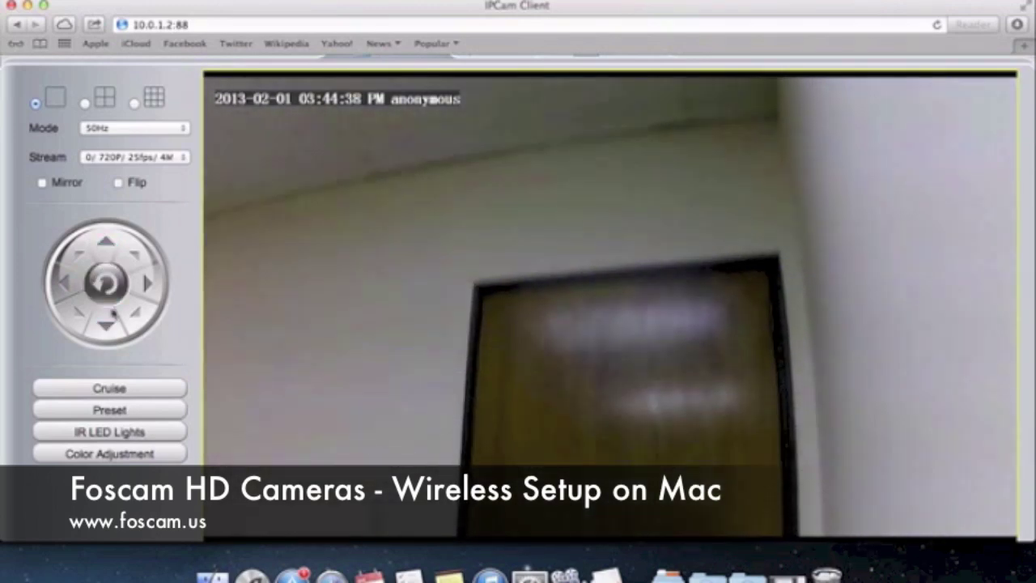
pyautogui.scroll(3, 259, 168)
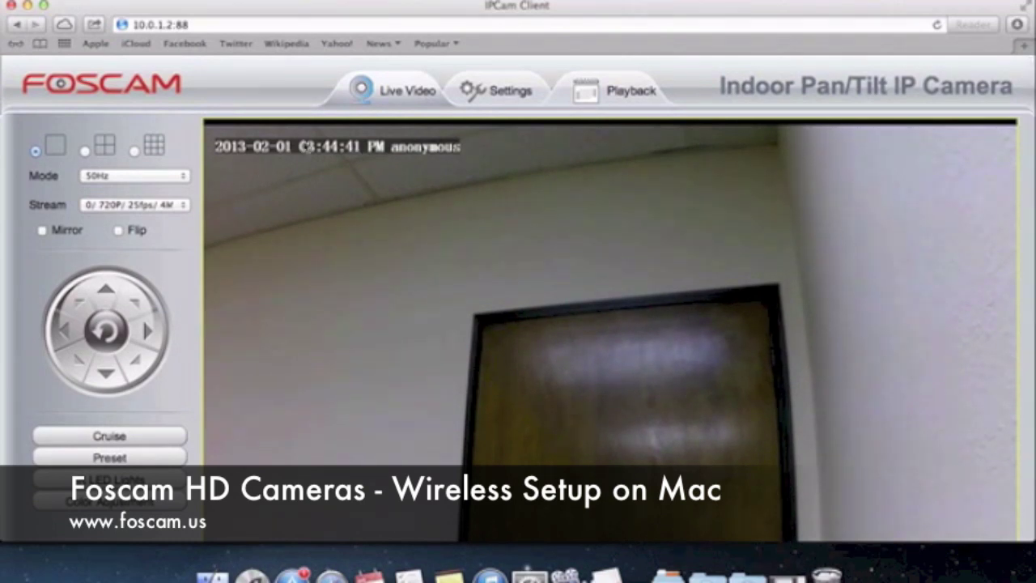
pyautogui.click(480, 93)
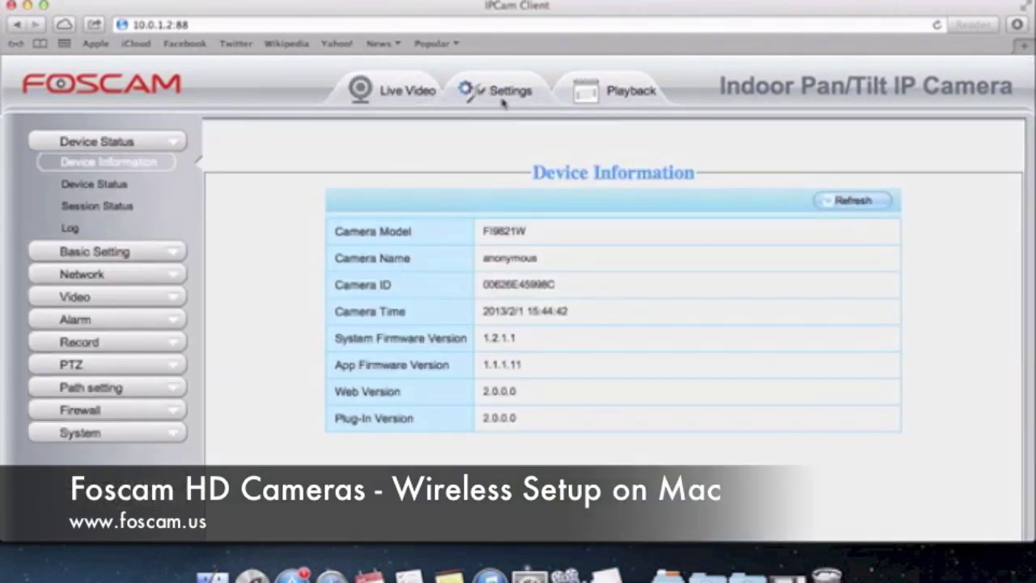
# Step: Show the Network group's Wireless Settings page to check Foscam's Wi-Fi Network, WPA2 and saved password
pyautogui.click(131, 278)
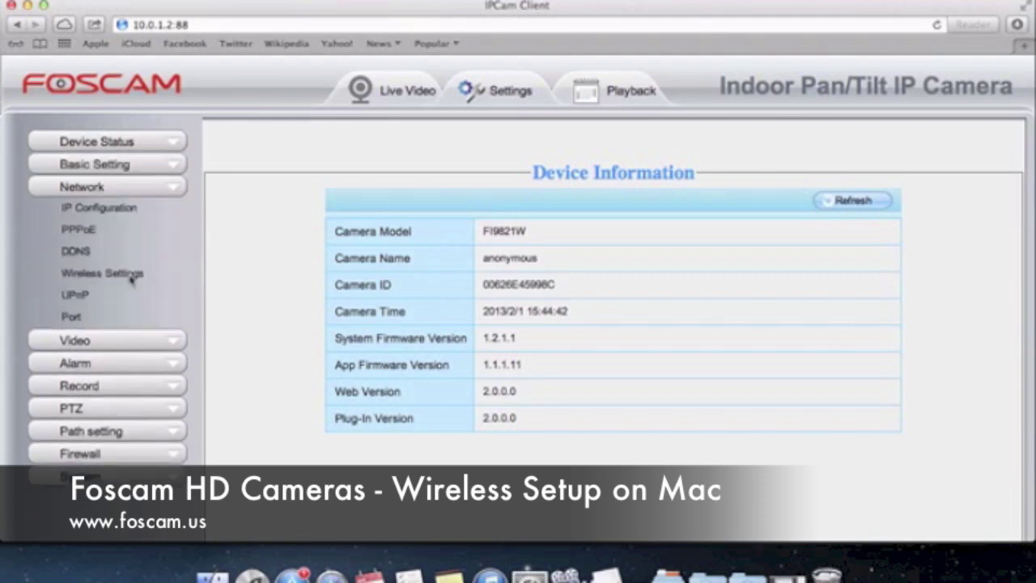
pyautogui.click(121, 276)
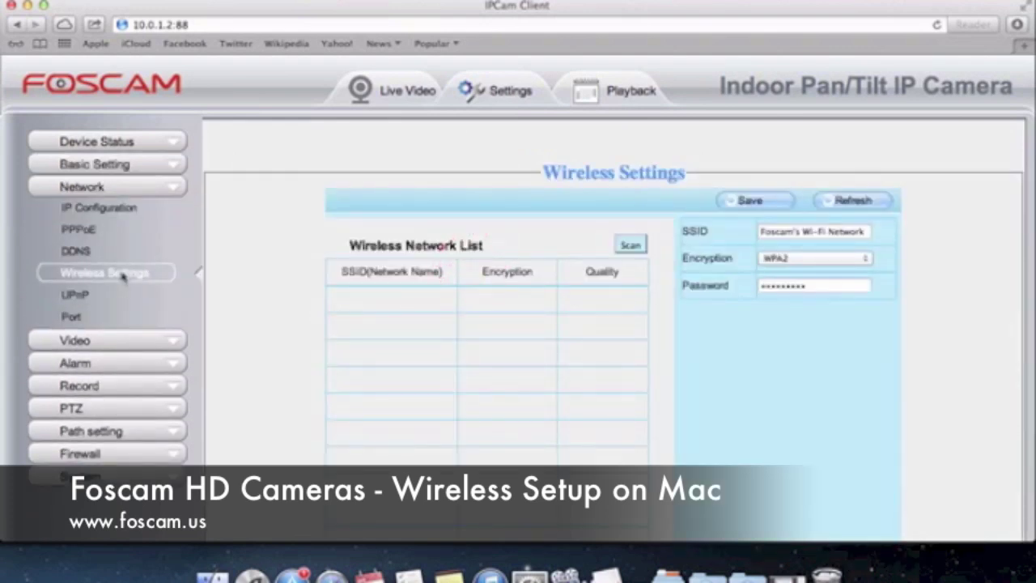